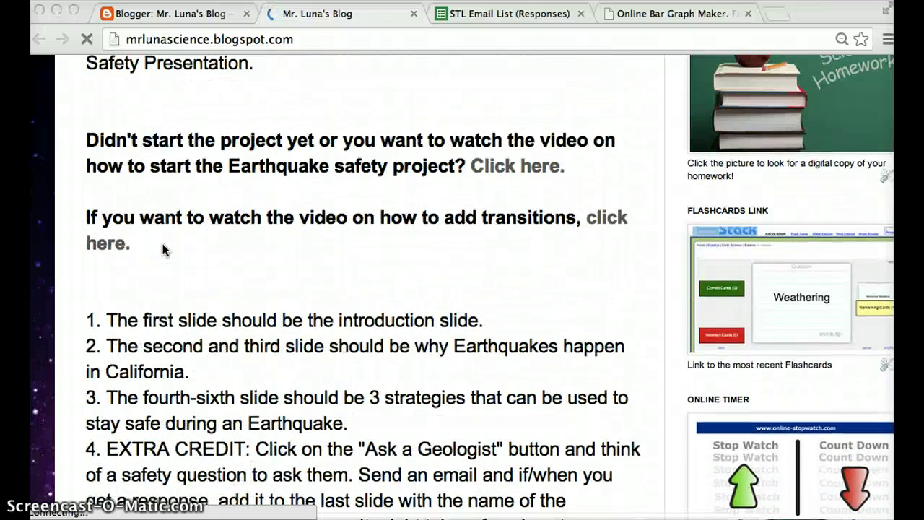
{"action": "scroll", "coordinate": [162, 249], "scroll_direction": "up", "scroll_amount": 2}
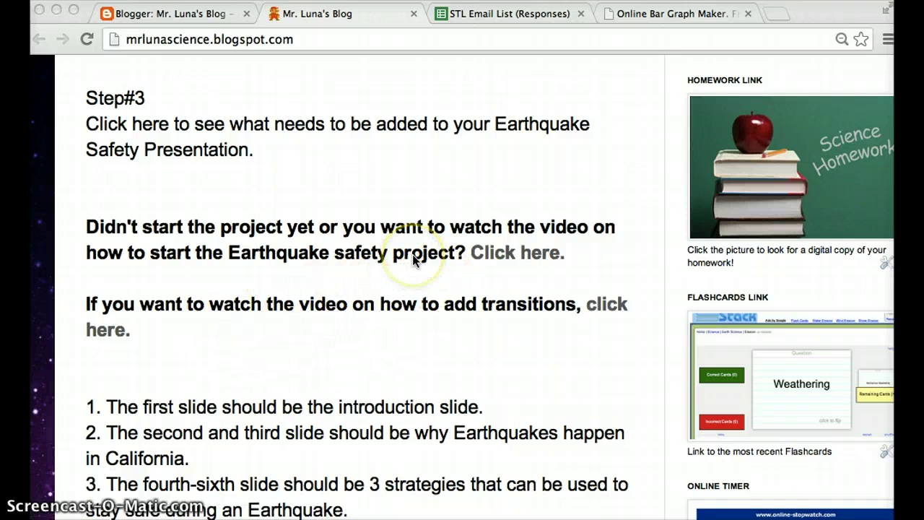
- Scroll through the reference page and glance at the Online Bar Graph Maker tab
{"action": "scroll", "coordinate": [414, 260], "scroll_direction": "down", "scroll_amount": 5}
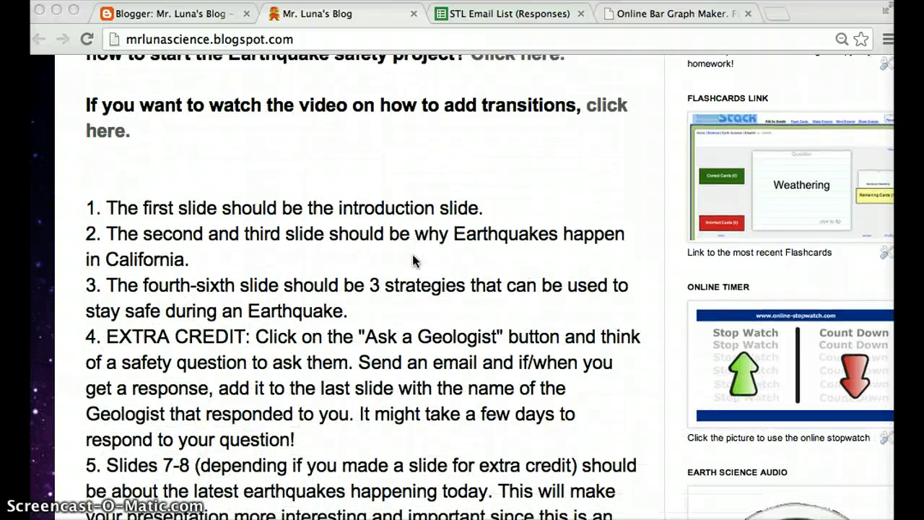
{"action": "scroll", "coordinate": [414, 260], "scroll_direction": "down", "scroll_amount": 1}
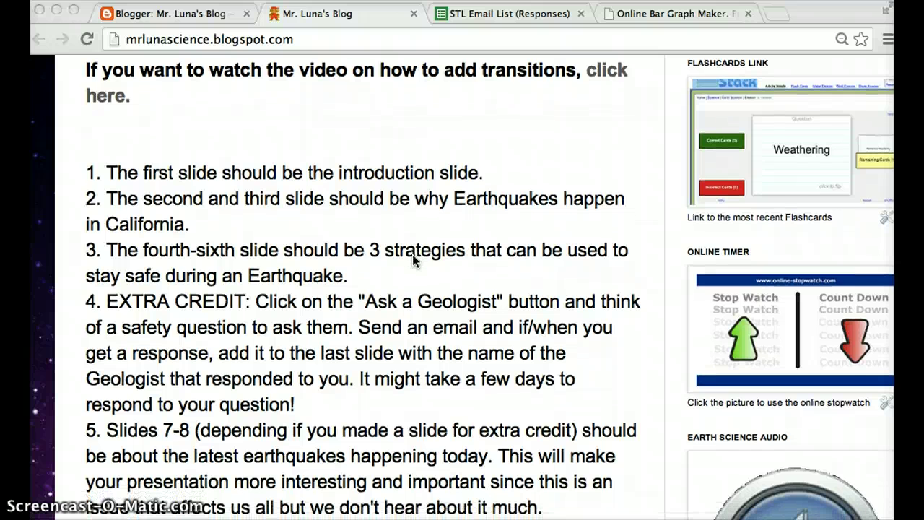
{"action": "scroll", "coordinate": [413, 256], "scroll_direction": "down", "scroll_amount": 1}
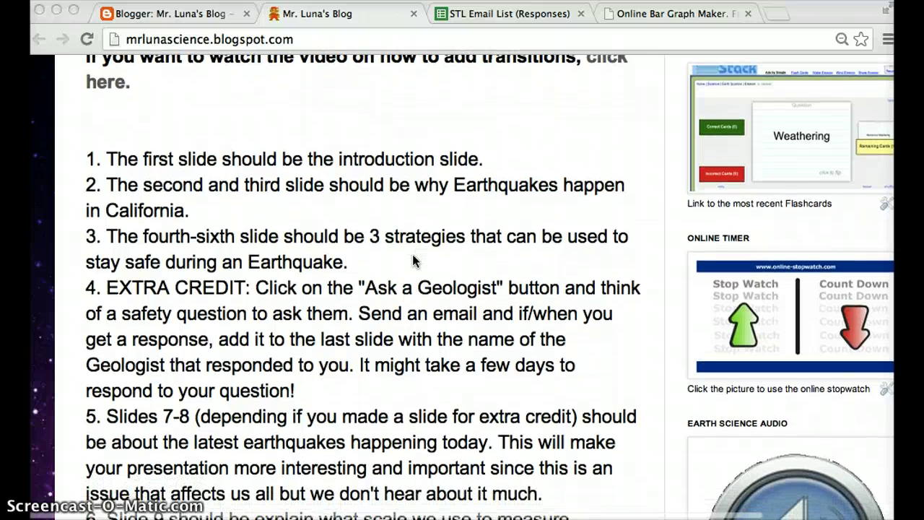
{"action": "scroll", "coordinate": [413, 257], "scroll_direction": "down", "scroll_amount": 1}
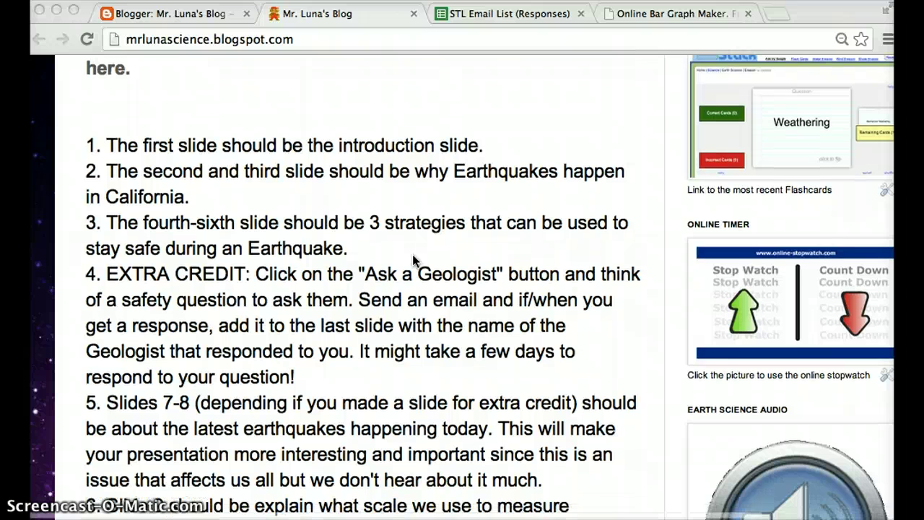
{"action": "scroll", "coordinate": [413, 260], "scroll_direction": "down", "scroll_amount": 1}
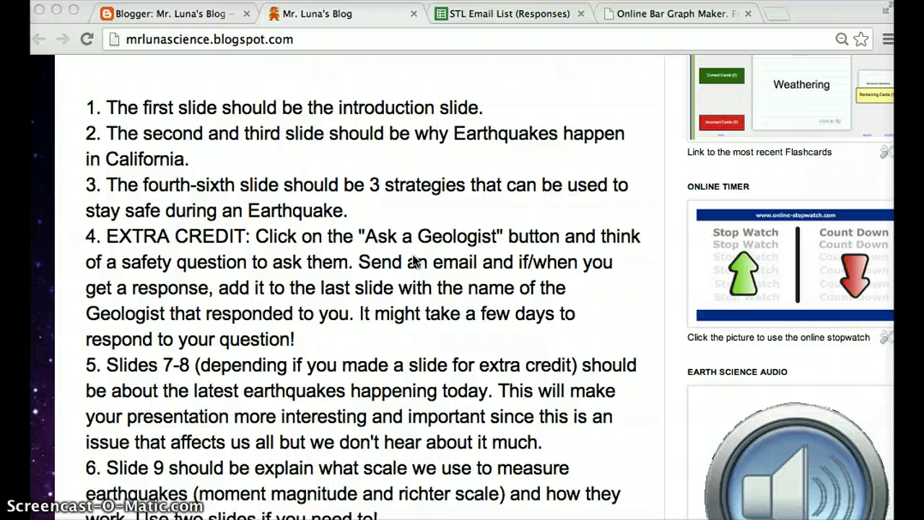
{"action": "scroll", "coordinate": [413, 260], "scroll_direction": "down", "scroll_amount": 2}
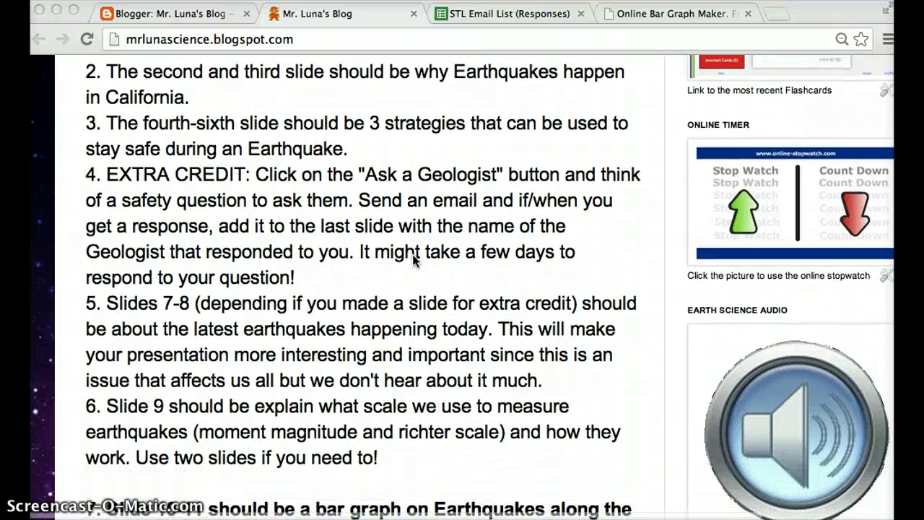
{"action": "scroll", "coordinate": [375, 272], "scroll_direction": "down", "scroll_amount": 2}
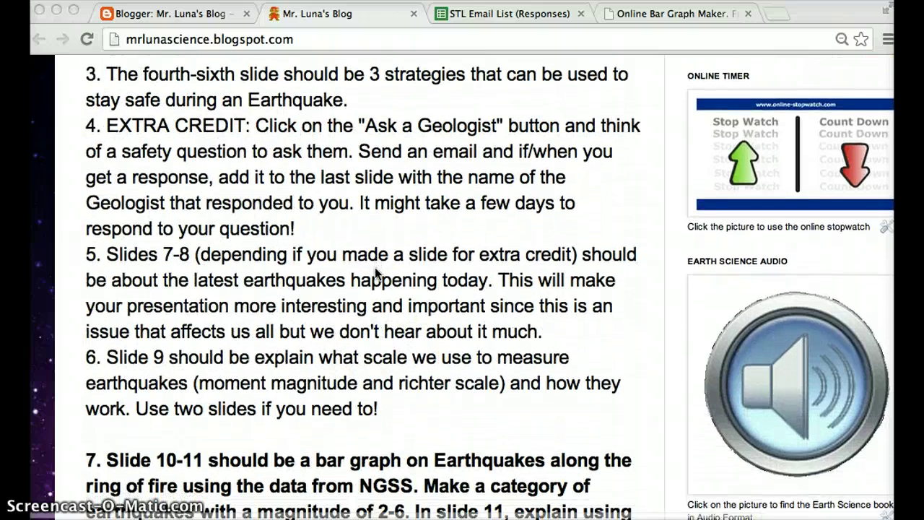
{"action": "scroll", "coordinate": [377, 273], "scroll_direction": "down", "scroll_amount": 9}
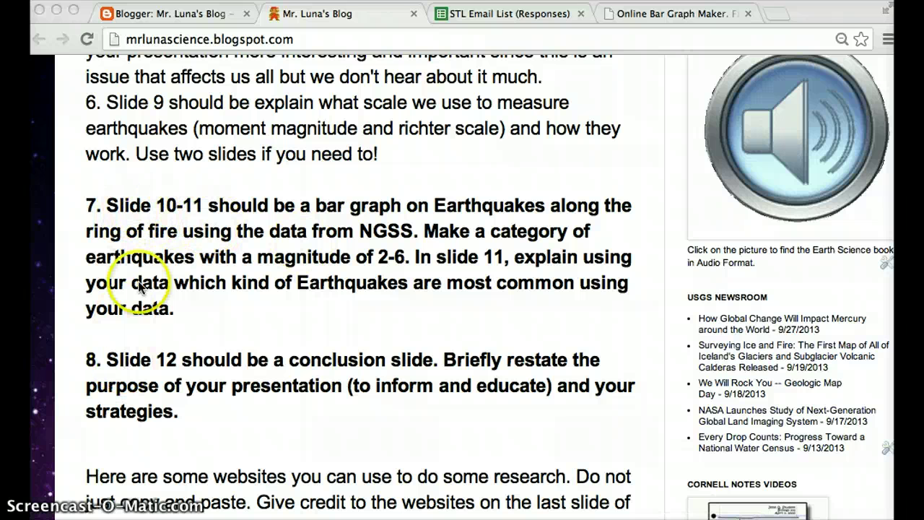
{"action": "scroll", "coordinate": [147, 316], "scroll_direction": "up", "scroll_amount": 20}
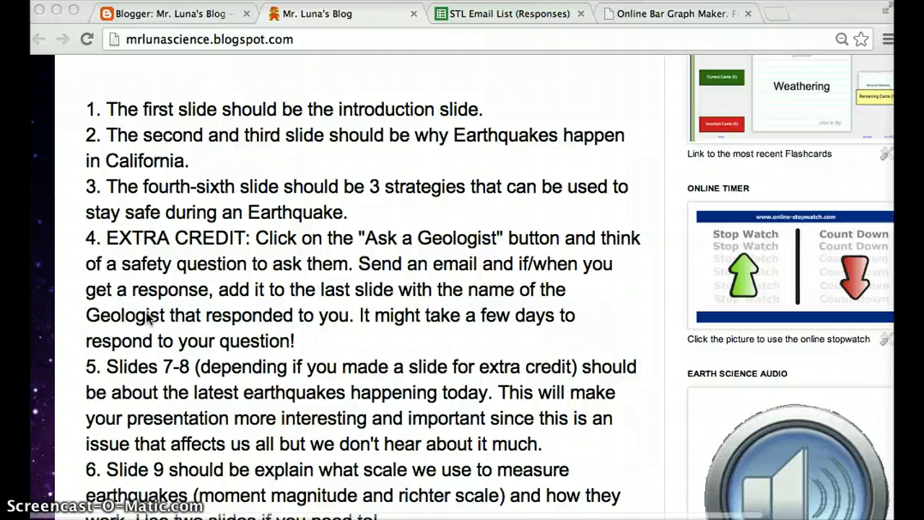
{"action": "scroll", "coordinate": [146, 318], "scroll_direction": "down", "scroll_amount": 15}
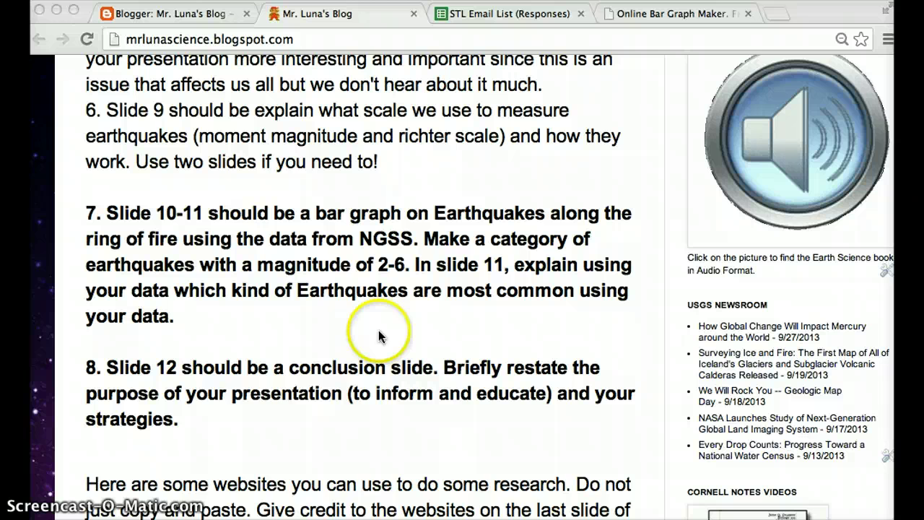
{"action": "scroll", "coordinate": [307, 365], "scroll_direction": "down", "scroll_amount": 1}
{"action": "scroll", "coordinate": [307, 365], "scroll_direction": "down", "scroll_amount": 2}
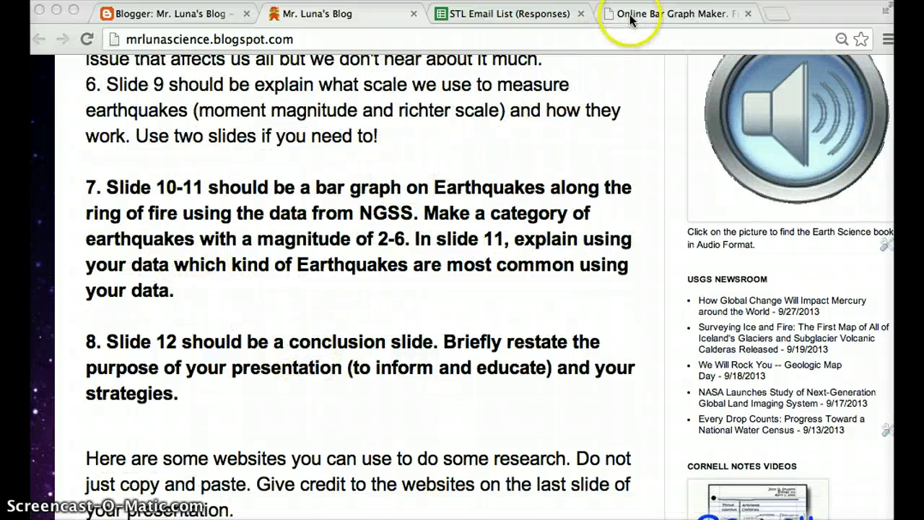
{"action": "left_click", "coordinate": [630, 14]}
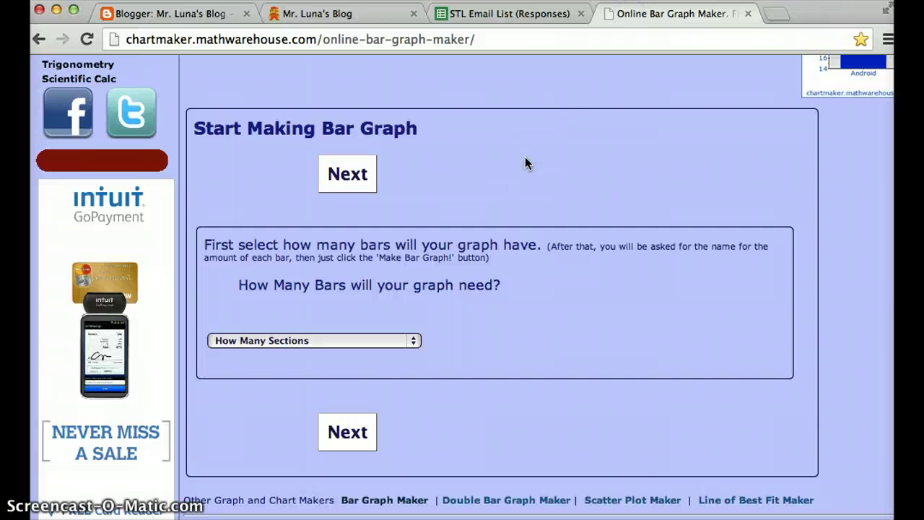
{"action": "scroll", "coordinate": [525, 164], "scroll_direction": "up", "scroll_amount": 5}
{"action": "scroll", "coordinate": [526, 162], "scroll_direction": "down", "scroll_amount": 3}
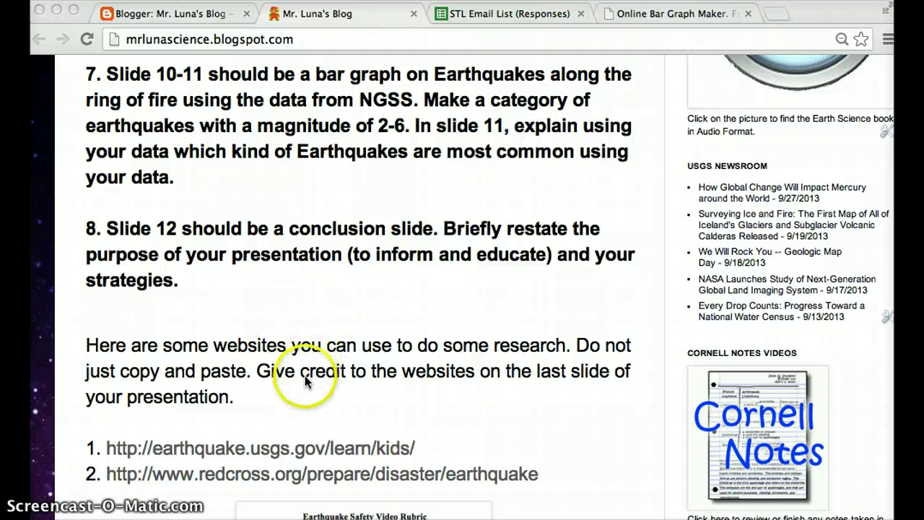
- Open the USGS Latest Quakes map from the kids page and dismiss the furlough notice
{"action": "left_click", "coordinate": [297, 424]}
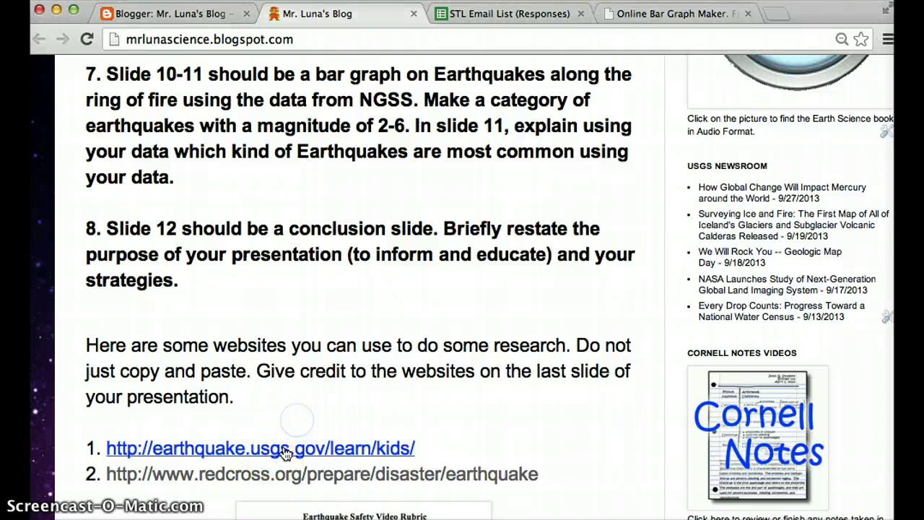
{"action": "left_click", "coordinate": [282, 449]}
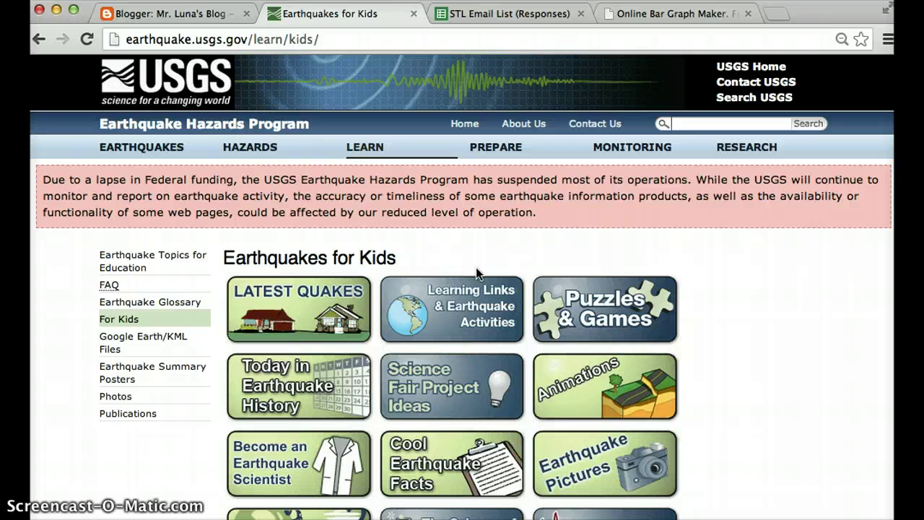
{"action": "left_click", "coordinate": [348, 313]}
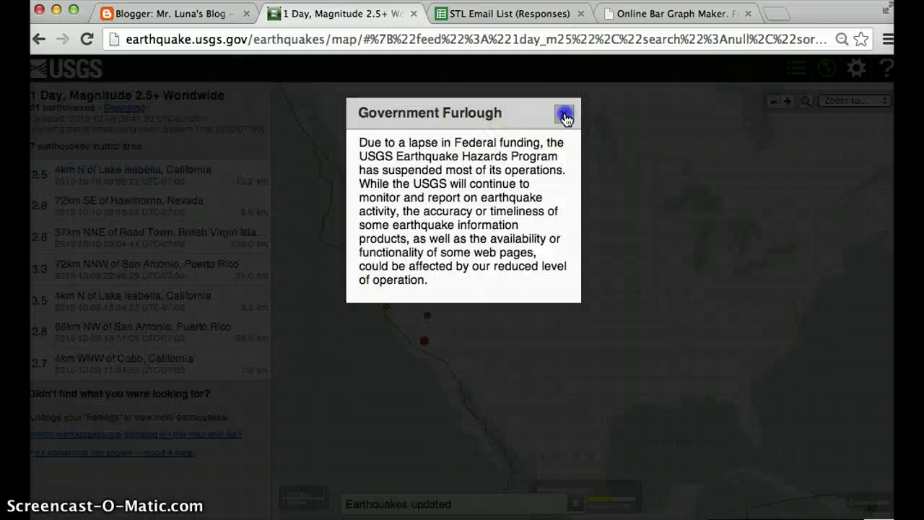
{"action": "left_click", "coordinate": [565, 115]}
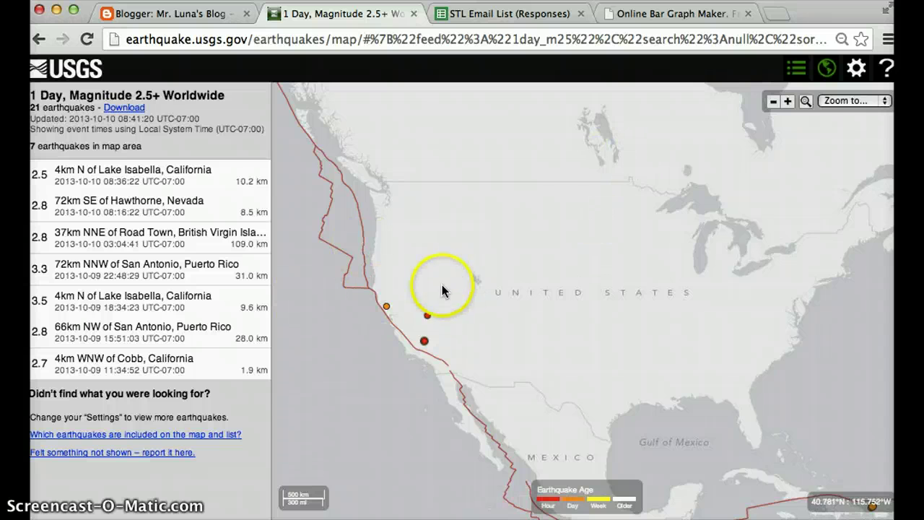
- Zoom the earthquake map out and pan it to show the Pacific, Asia and Australia
{"action": "left_click", "coordinate": [774, 102]}
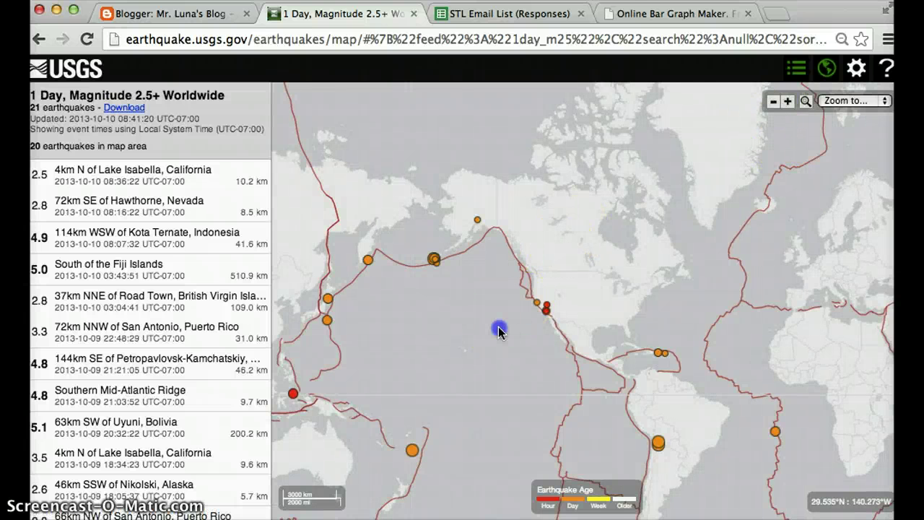
{"action": "left_click_drag", "start_coordinate": [500, 330], "coordinate": [594, 262]}
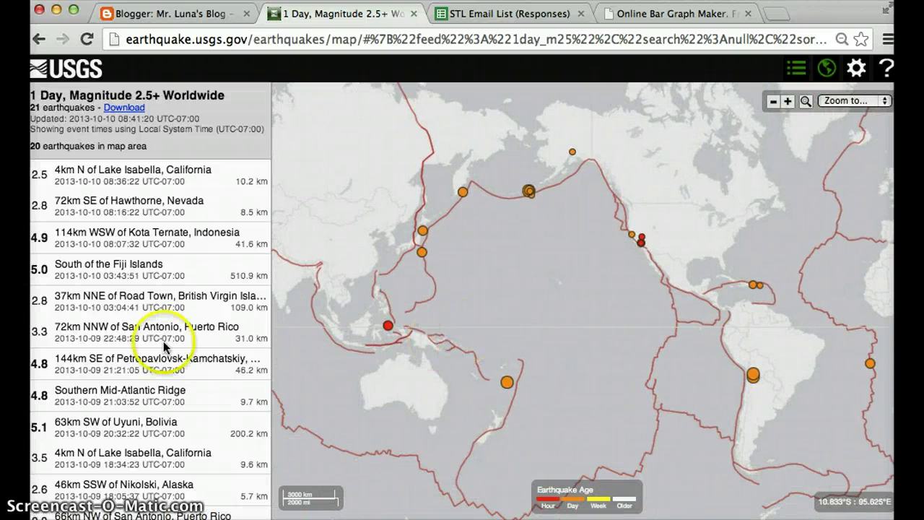
{"action": "scroll", "coordinate": [165, 346], "scroll_direction": "down", "scroll_amount": 10}
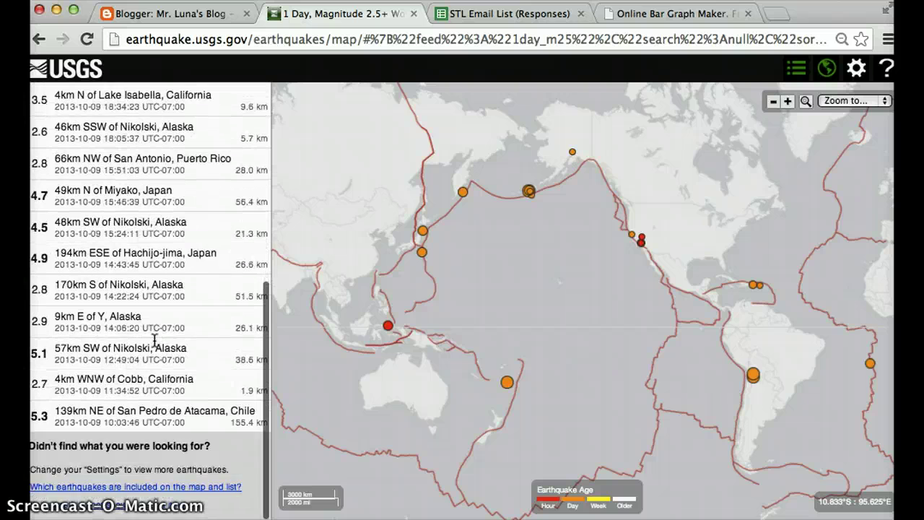
{"action": "scroll", "coordinate": [153, 339], "scroll_direction": "up", "scroll_amount": 3}
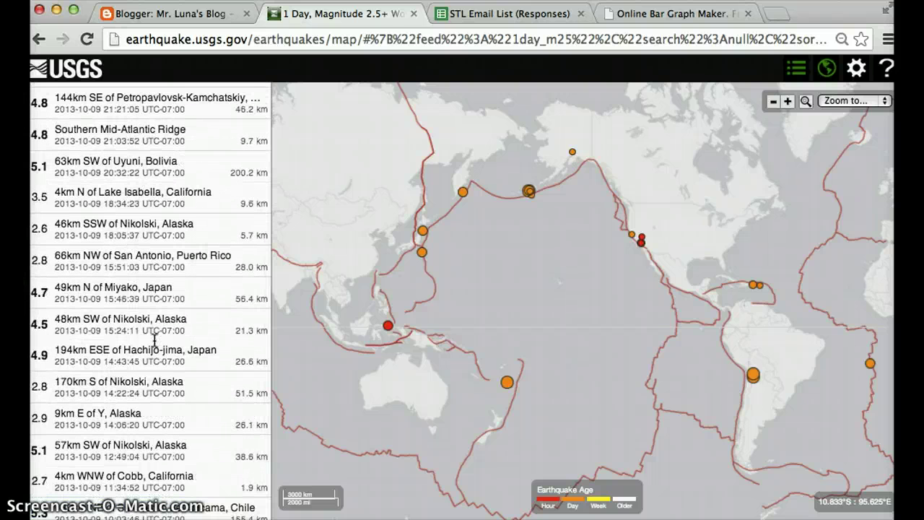
{"action": "scroll", "coordinate": [154, 339], "scroll_direction": "up", "scroll_amount": 8}
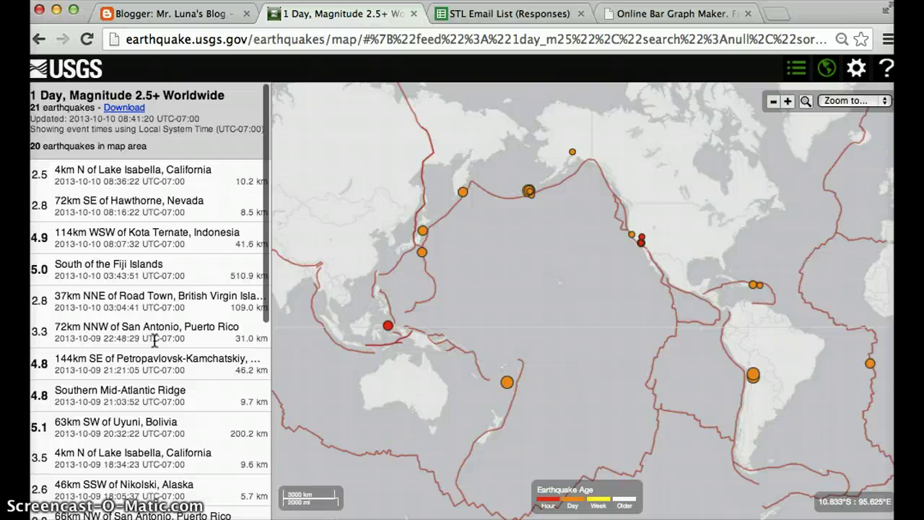
- Check the Lake Isabella and Fiji quakes, then show the M 5.1 quake 63km SW of Uyuni, Bolivia
{"action": "left_click", "coordinate": [44, 180]}
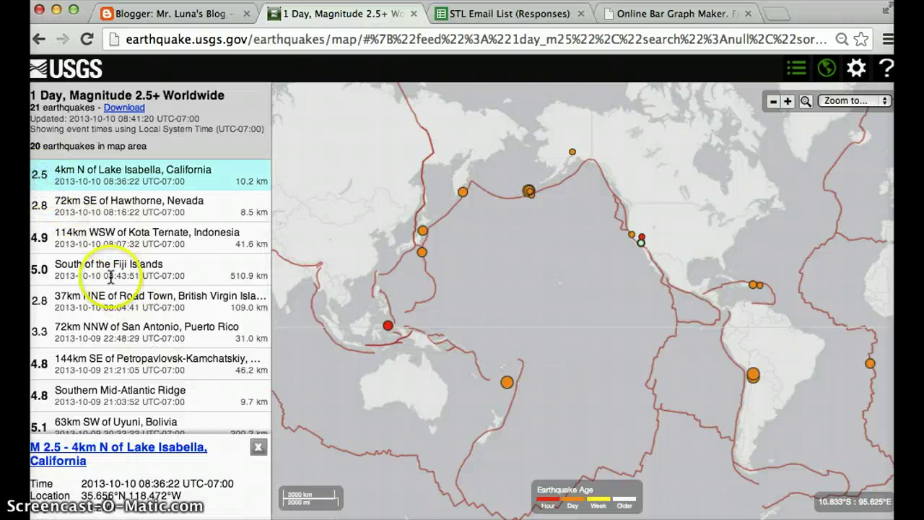
{"action": "left_click", "coordinate": [84, 278]}
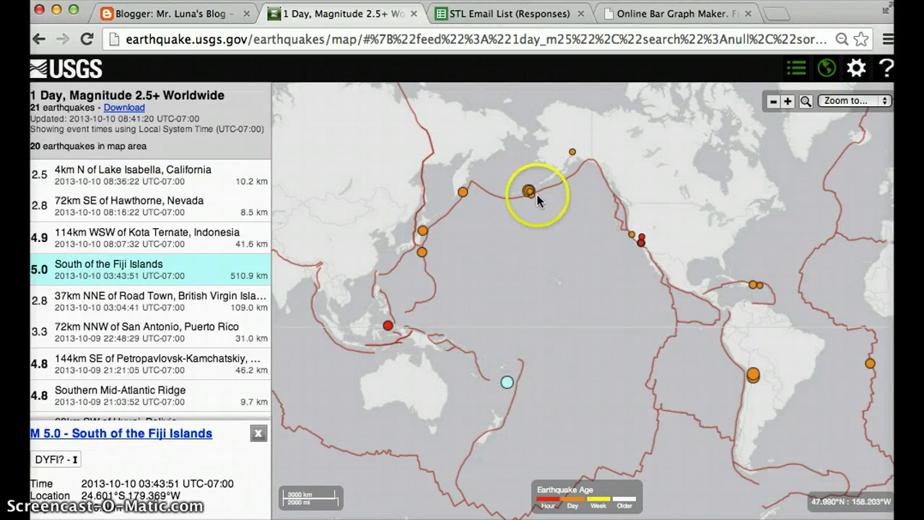
{"action": "left_click", "coordinate": [754, 376]}
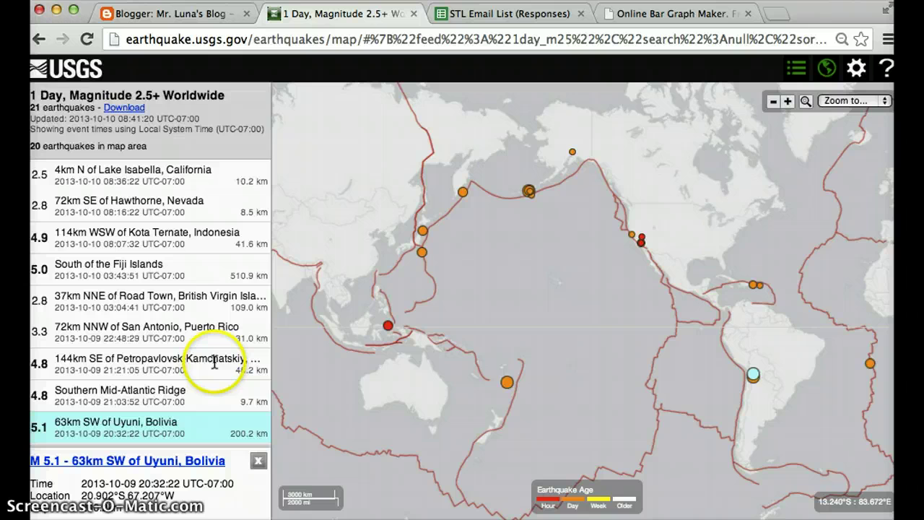
{"action": "scroll", "coordinate": [212, 363], "scroll_direction": "down", "scroll_amount": 1}
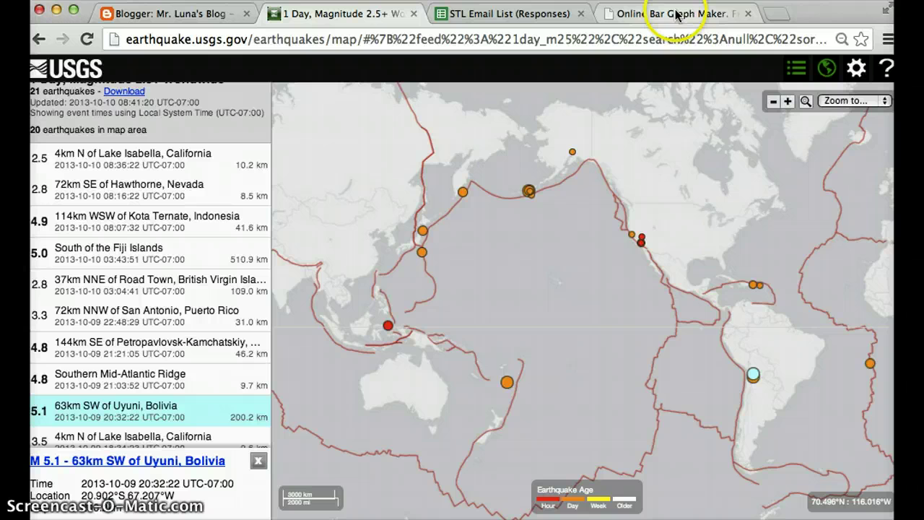
{"action": "scroll", "coordinate": [105, 309], "scroll_direction": "up", "scroll_amount": 1}
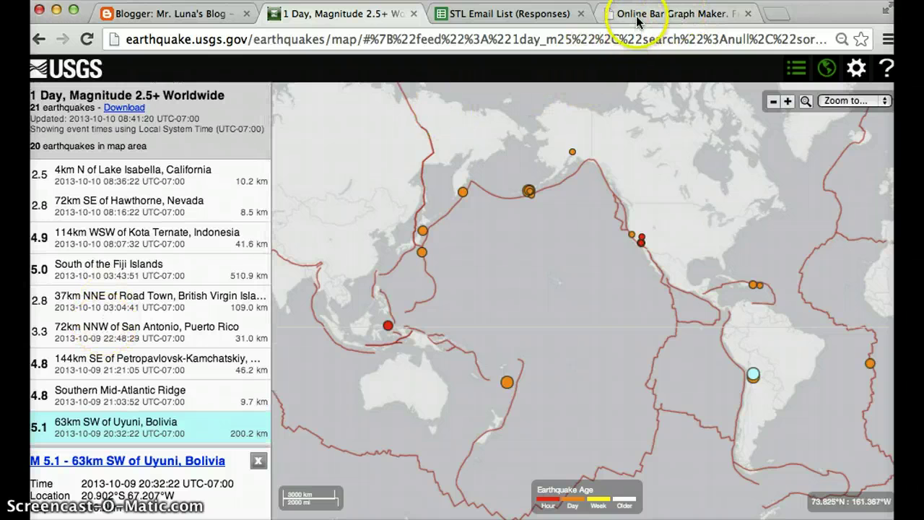
- Peek at the graph maker's bar-count list without choosing, then scroll the USGS earthquake list again
{"action": "left_click", "coordinate": [638, 15]}
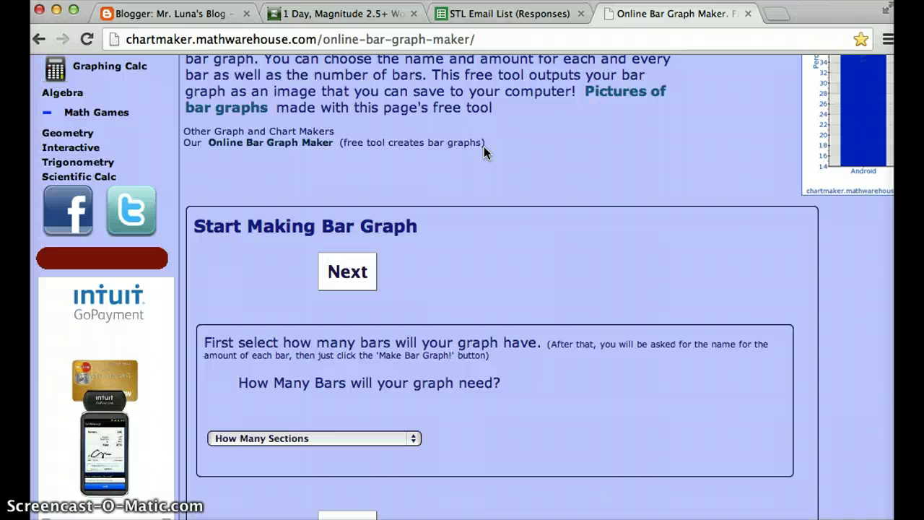
{"action": "left_click", "coordinate": [468, 181]}
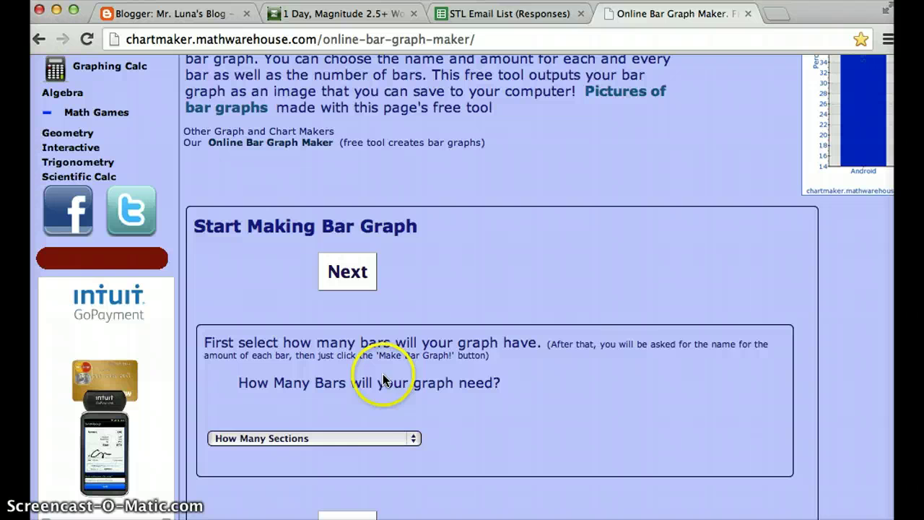
{"action": "left_click", "coordinate": [412, 437]}
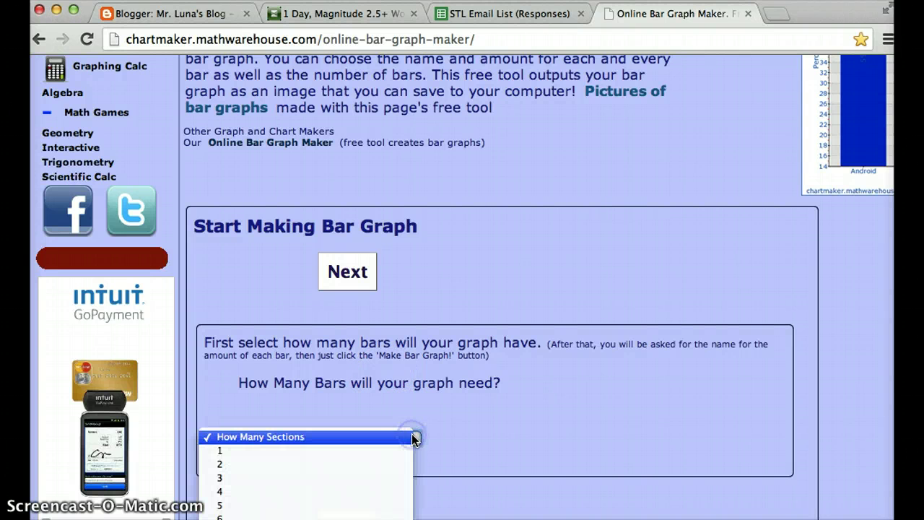
{"action": "left_click", "coordinate": [374, 15]}
{"action": "left_click", "coordinate": [374, 16]}
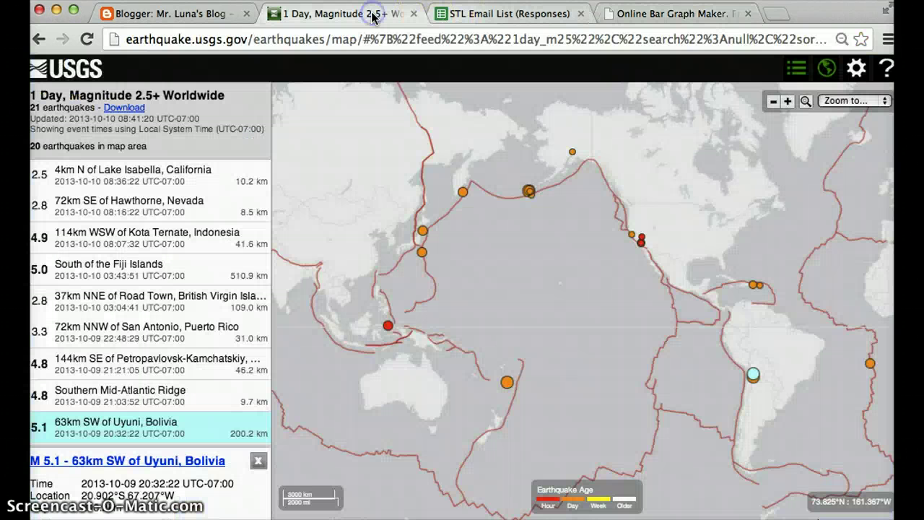
{"action": "scroll", "coordinate": [130, 354], "scroll_direction": "down", "scroll_amount": 10}
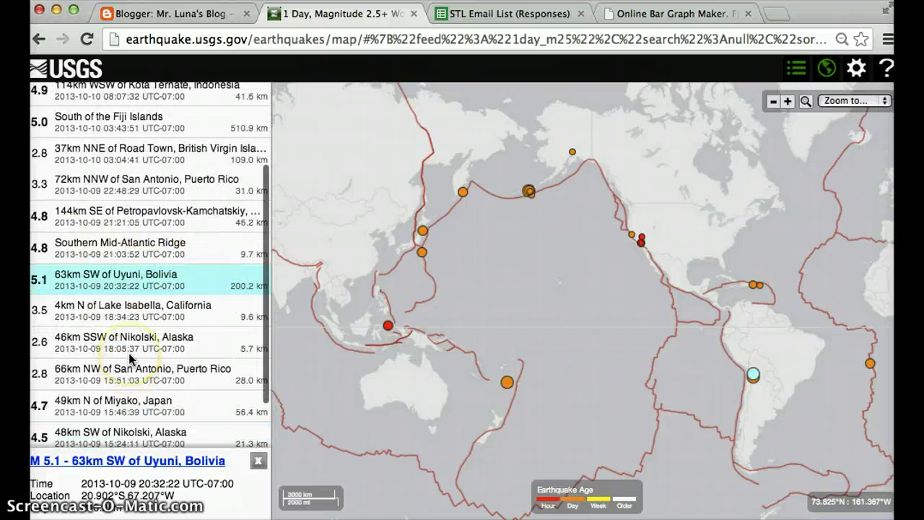
{"action": "scroll", "coordinate": [128, 353], "scroll_direction": "down", "scroll_amount": 1}
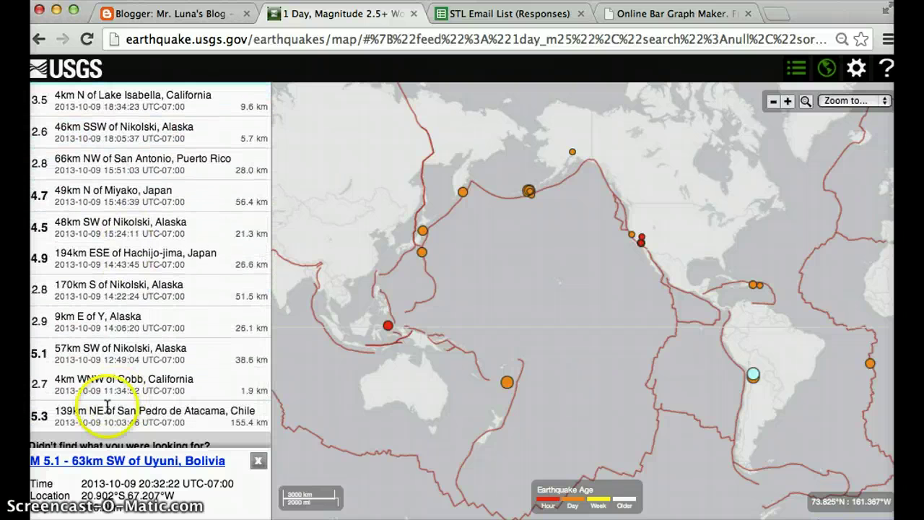
- Set the bar graph to have 5 bars
{"action": "left_click", "coordinate": [628, 13]}
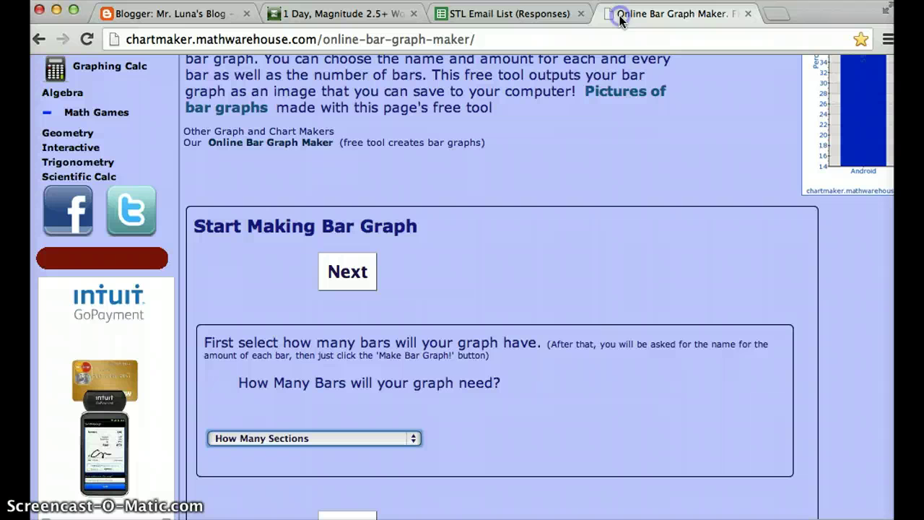
{"action": "left_click", "coordinate": [415, 438]}
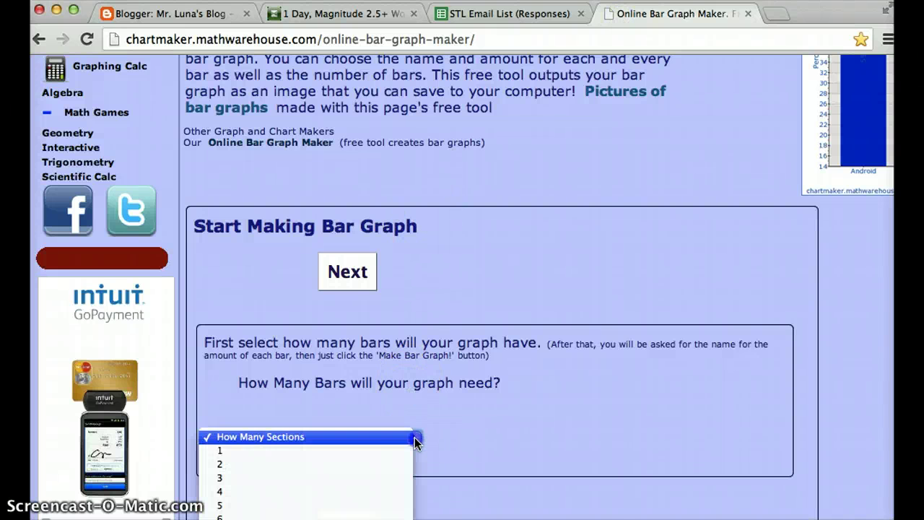
{"action": "left_click", "coordinate": [365, 507]}
{"action": "scroll", "coordinate": [371, 313], "scroll_direction": "down", "scroll_amount": 3}
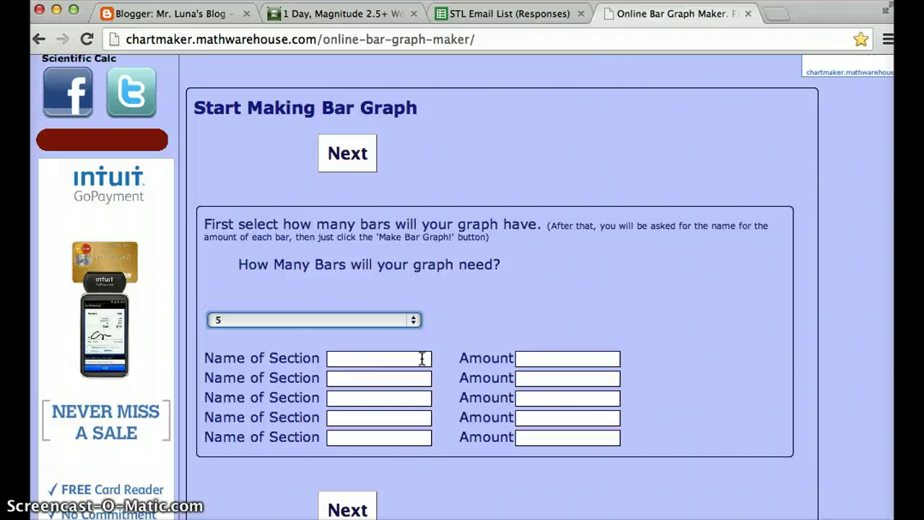
- Name the five sections 2, 3, 4, 5 and 6
{"action": "left_click", "coordinate": [407, 360]}
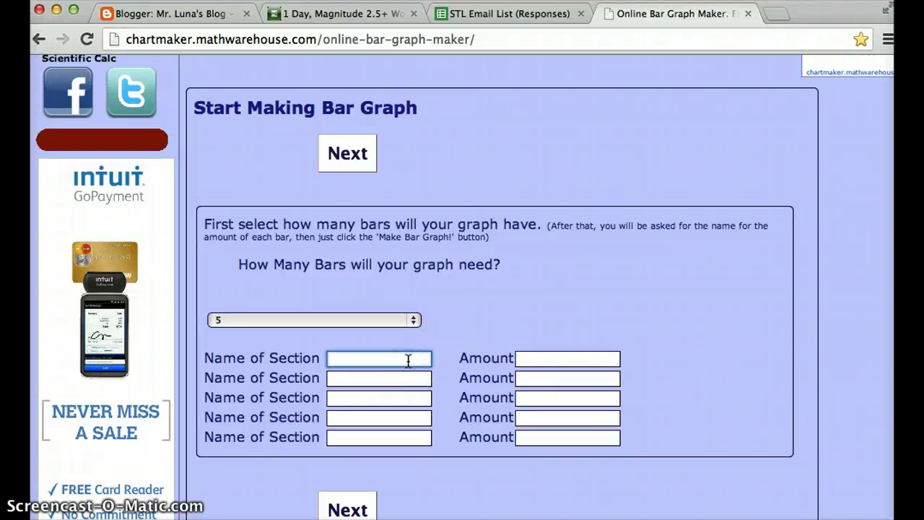
{"action": "type", "text": "2"}
{"action": "left_click", "coordinate": [392, 378]}
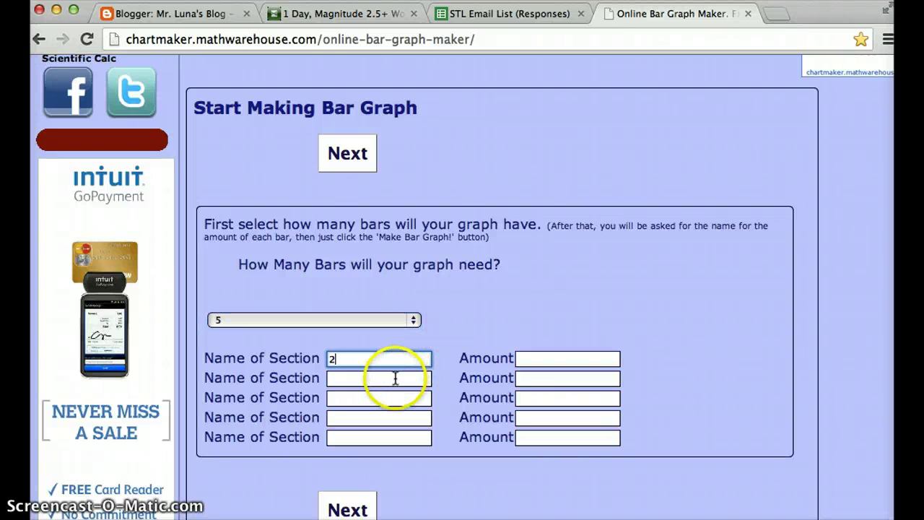
{"action": "type", "text": "3"}
{"action": "left_click", "coordinate": [385, 399]}
{"action": "type", "text": "4"}
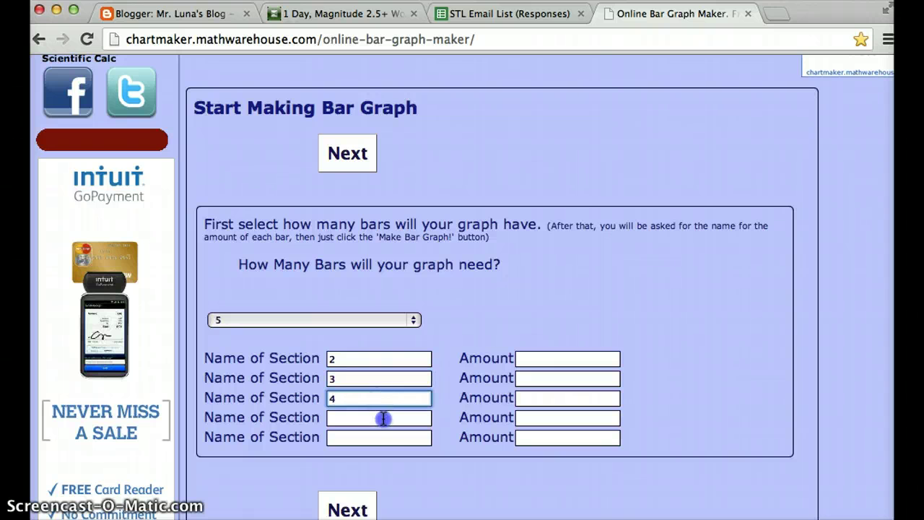
{"action": "left_click", "coordinate": [384, 419]}
{"action": "type", "text": "5"}
{"action": "left_click", "coordinate": [387, 438]}
{"action": "type", "text": "6"}
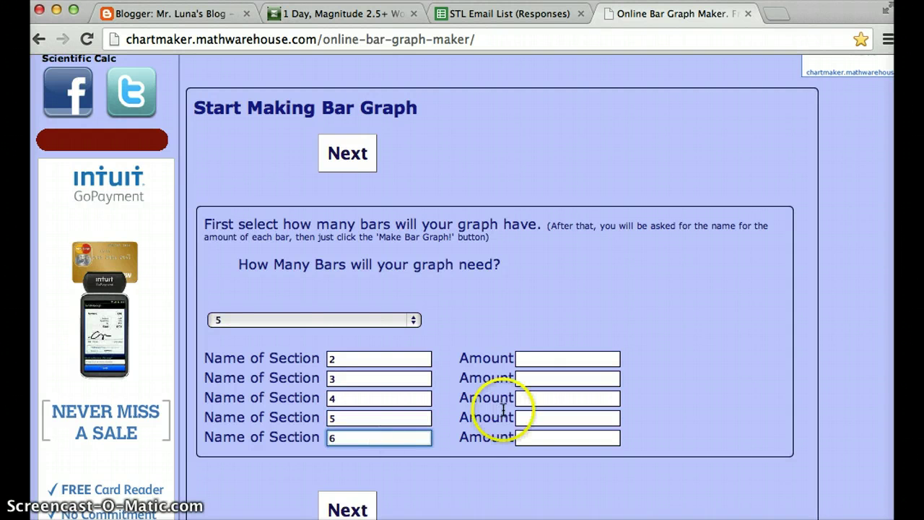
{"action": "scroll", "coordinate": [408, 490], "scroll_direction": "down", "scroll_amount": 1}
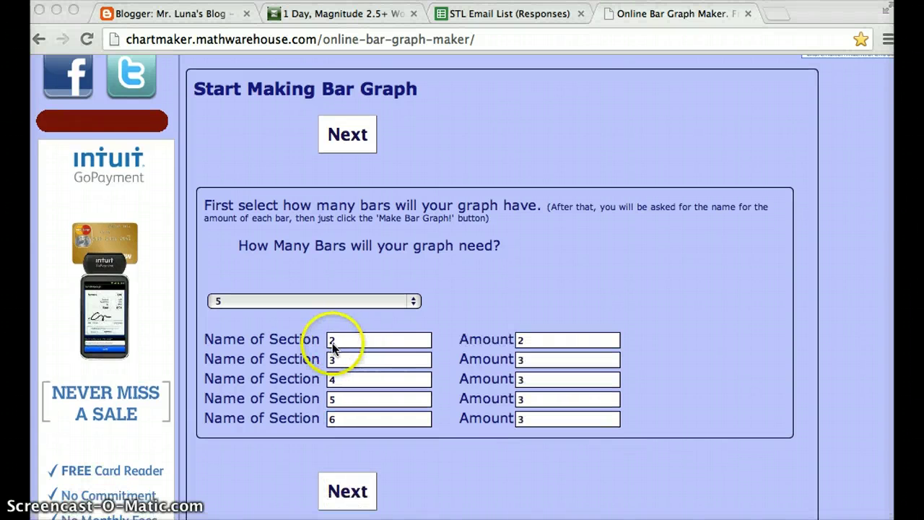
- Rename the first three bars Magnitude 2, Magnitude 3 and Magnitude 4
{"action": "left_click", "coordinate": [333, 342]}
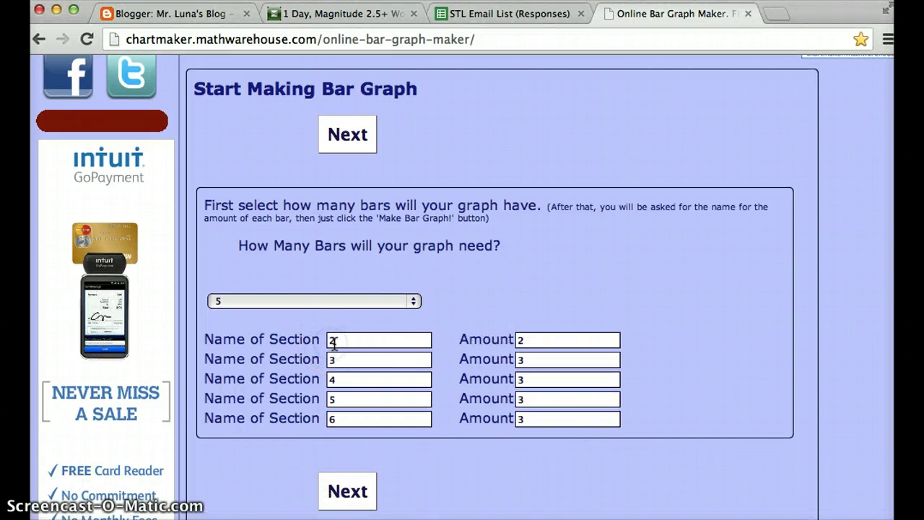
{"action": "type", "text": "Magn"}
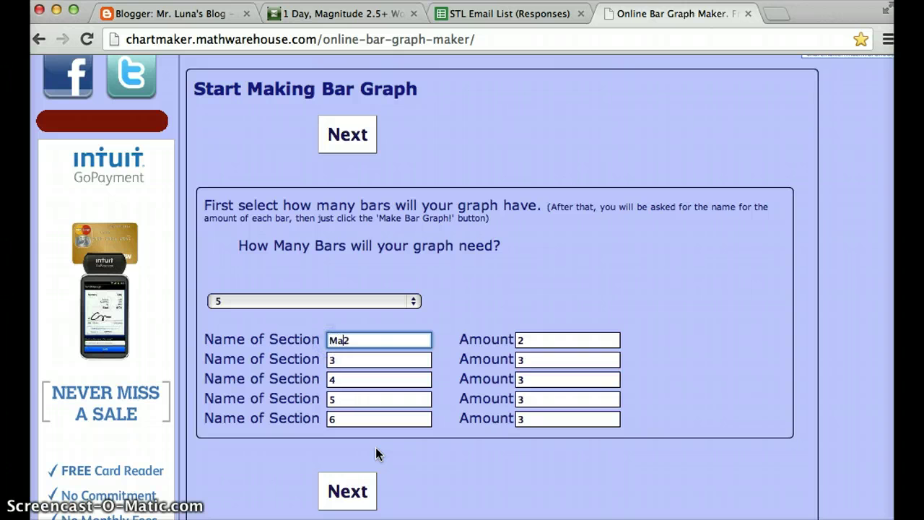
{"action": "type", "text": "itude"}
{"action": "left_click", "coordinate": [312, 366]}
{"action": "left_click", "coordinate": [330, 362]}
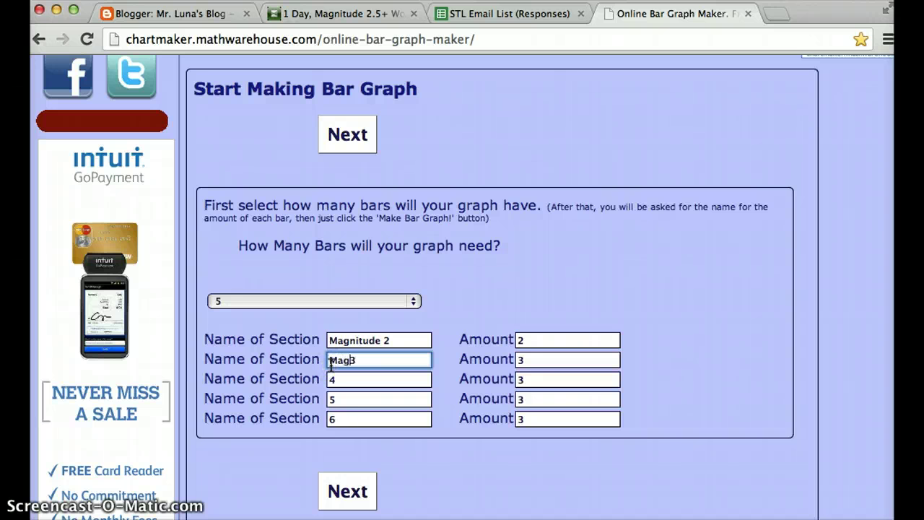
{"action": "left_click", "coordinate": [331, 379]}
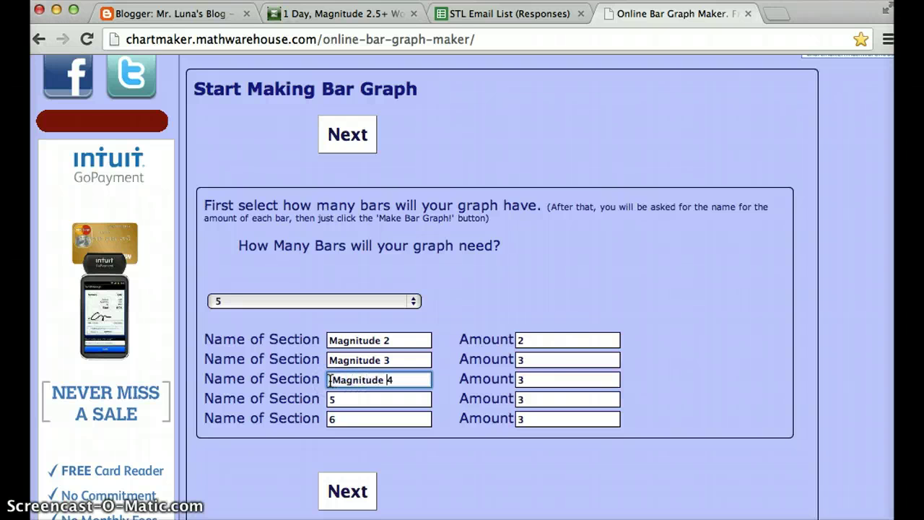
- Clear the first three bars' amounts and switch back to the USGS earthquake list
{"action": "left_click", "coordinate": [528, 339]}
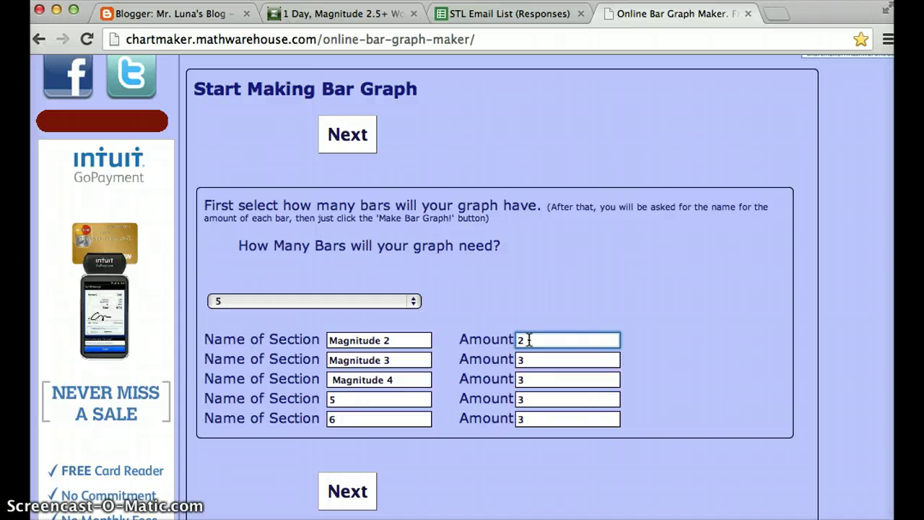
{"action": "key", "text": "BackSpace"}
{"action": "left_click", "coordinate": [534, 359]}
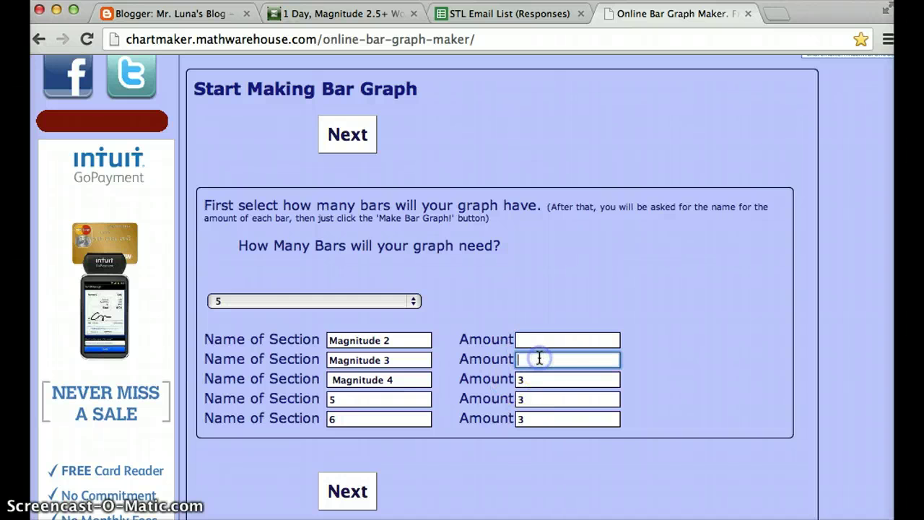
{"action": "key", "text": "BackSpace"}
{"action": "left_click", "coordinate": [534, 379]}
{"action": "key", "text": "BackSpace"}
{"action": "left_click", "coordinate": [534, 399]}
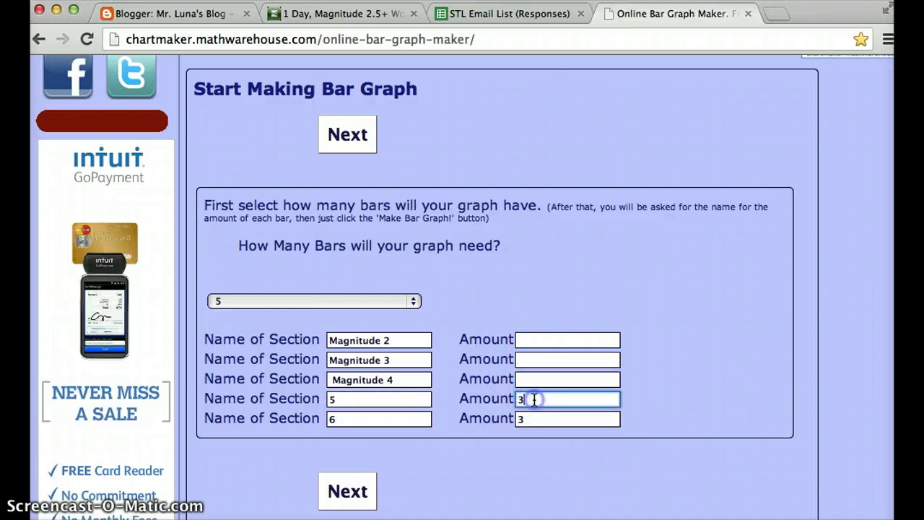
{"action": "left_click", "coordinate": [531, 421]}
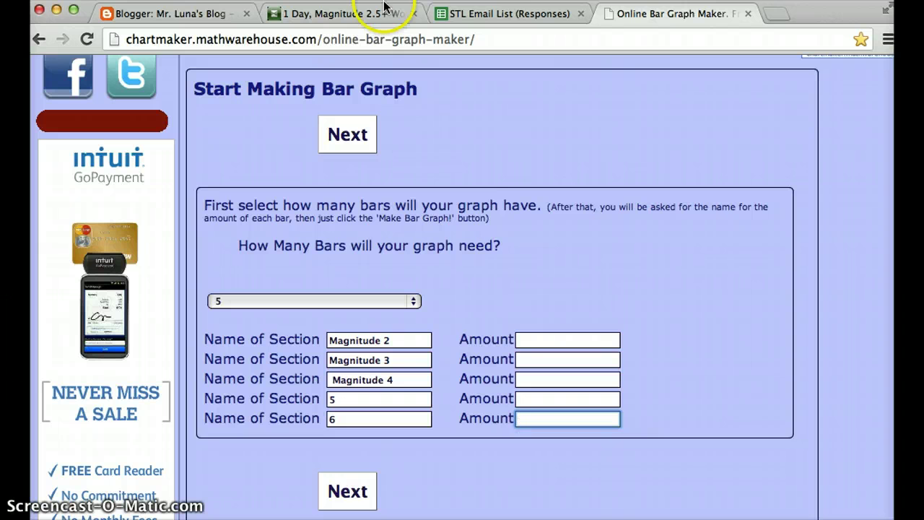
{"action": "left_click", "coordinate": [353, 14]}
- Scroll the 21 past-day quakes, magnitudes 2.5 to 5.1, to count them by magnitude
{"action": "scroll", "coordinate": [166, 249], "scroll_direction": "up", "scroll_amount": 10}
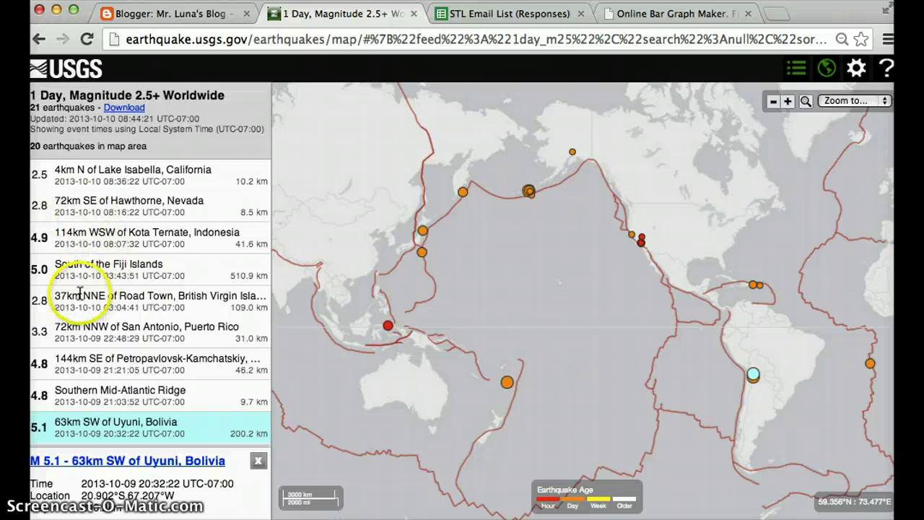
{"action": "scroll", "coordinate": [93, 387], "scroll_direction": "down", "scroll_amount": 4}
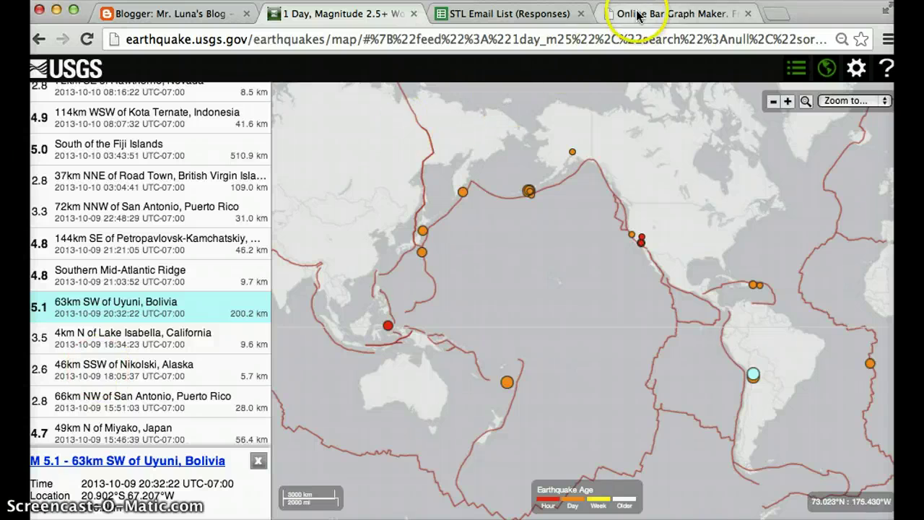
- Enter amounts 4 and 6 for Magnitude 2 and 3, then dismiss the fill-all-boxes warning
{"action": "left_click", "coordinate": [636, 14]}
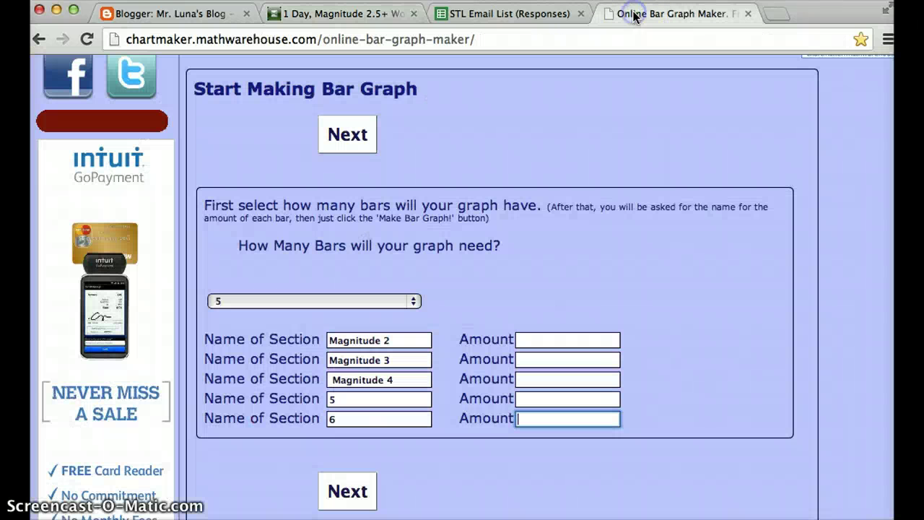
{"action": "left_click", "coordinate": [538, 339]}
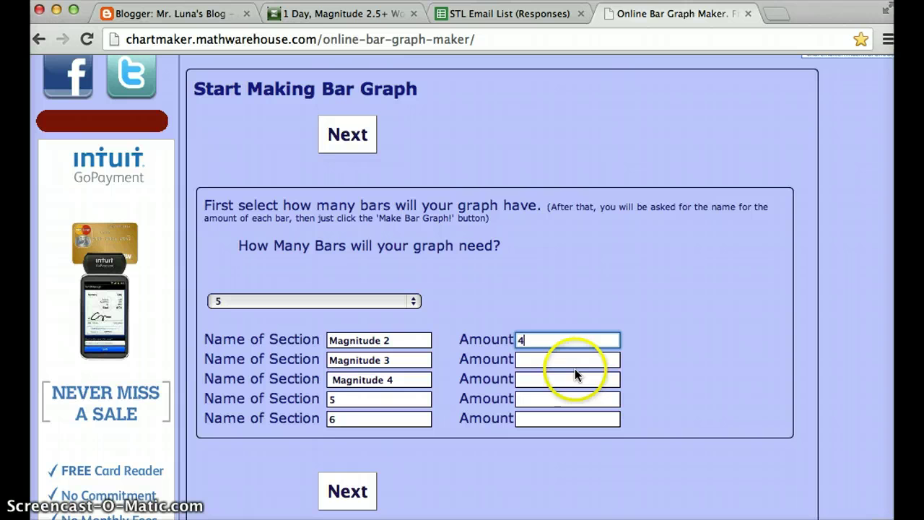
{"action": "left_click", "coordinate": [564, 360]}
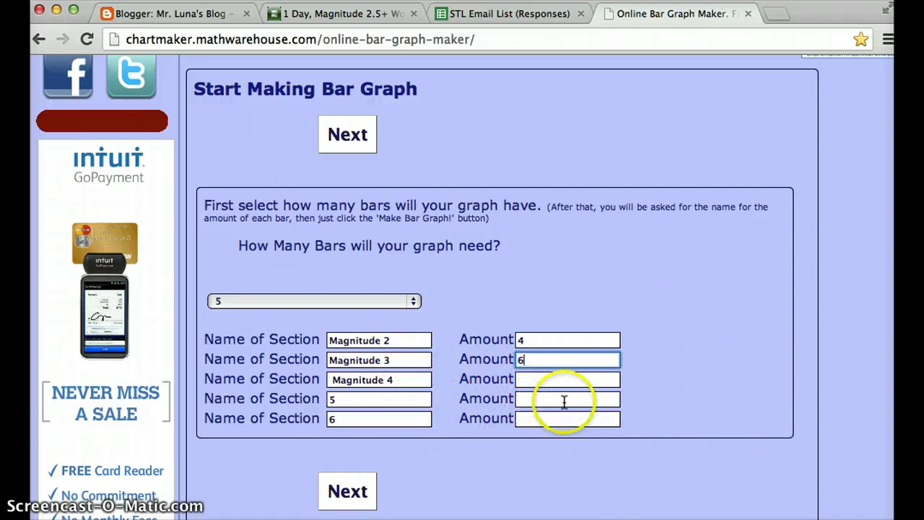
{"action": "left_click", "coordinate": [362, 487]}
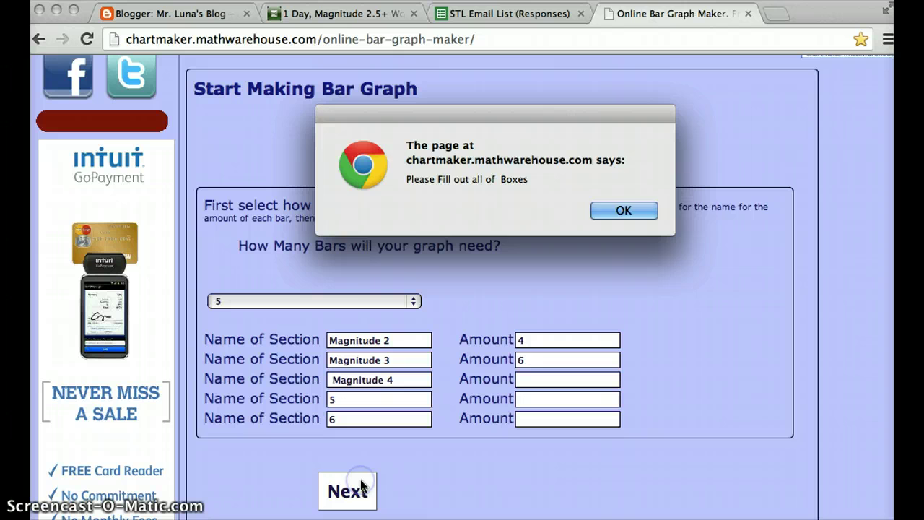
{"action": "left_click", "coordinate": [600, 213]}
- Enter 1 as the amount for Magnitude 4 and bars 5 and 6, then continue
{"action": "left_click", "coordinate": [520, 378]}
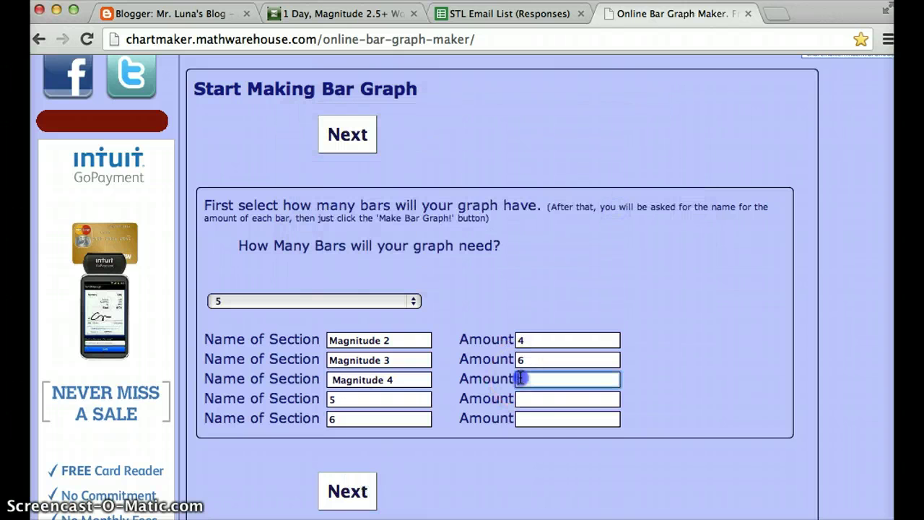
{"action": "type", "text": "1"}
{"action": "left_click", "coordinate": [535, 400]}
{"action": "type", "text": "1"}
{"action": "left_click", "coordinate": [532, 419]}
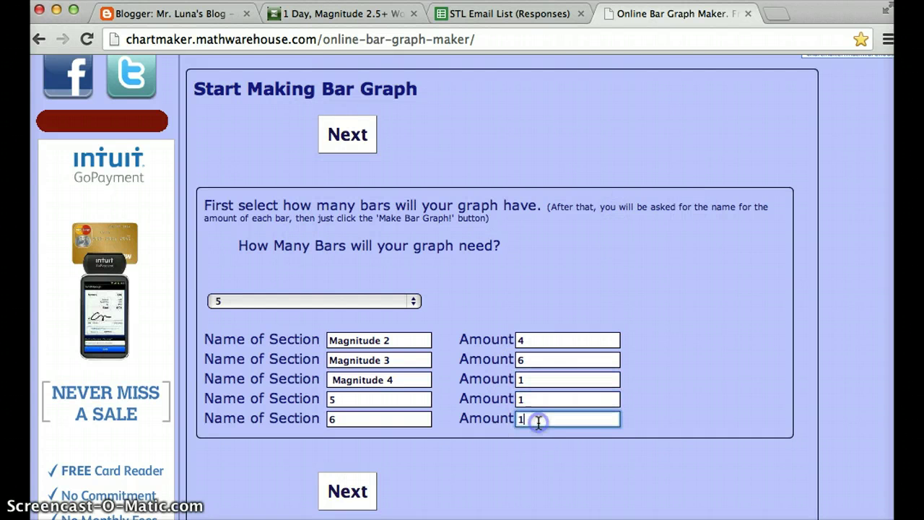
{"action": "type", "text": "1"}
{"action": "left_click", "coordinate": [349, 489]}
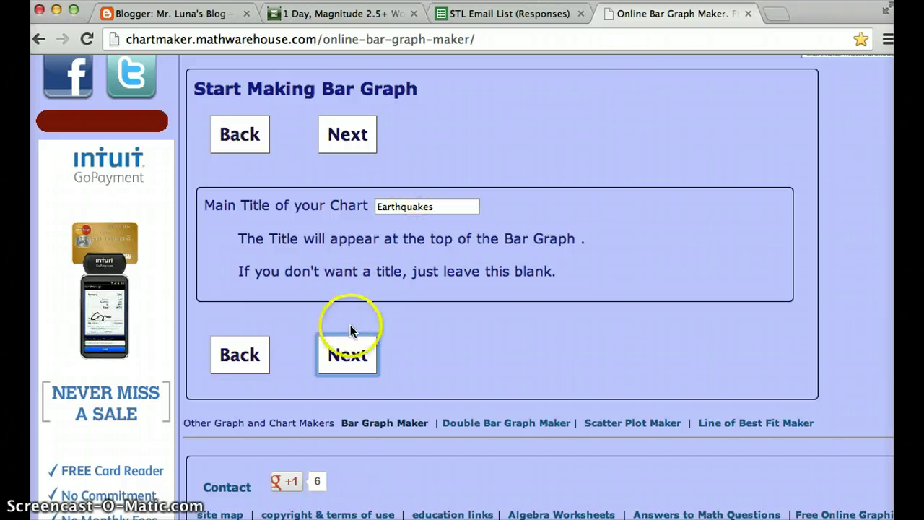
- Title the chart 'Earthquakes along Ring of Fire October 10' and accept it
{"action": "left_click", "coordinate": [357, 348]}
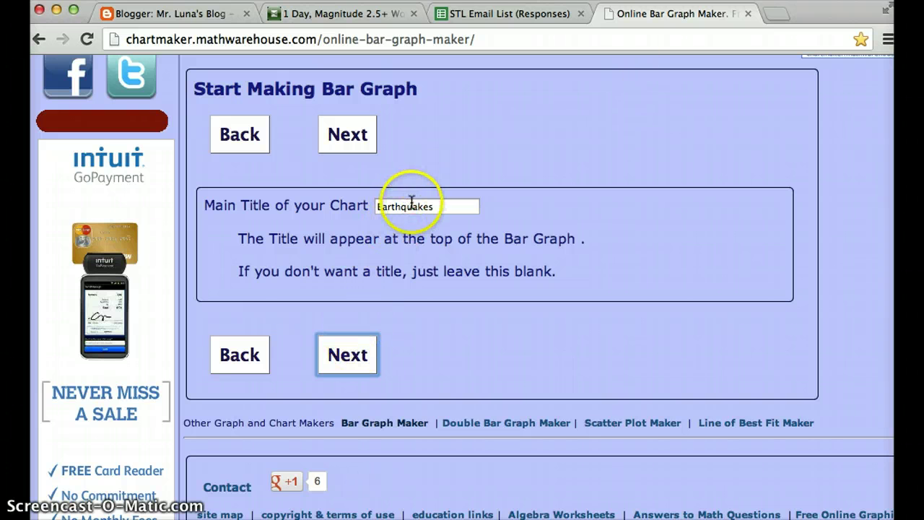
{"action": "left_click", "coordinate": [446, 206]}
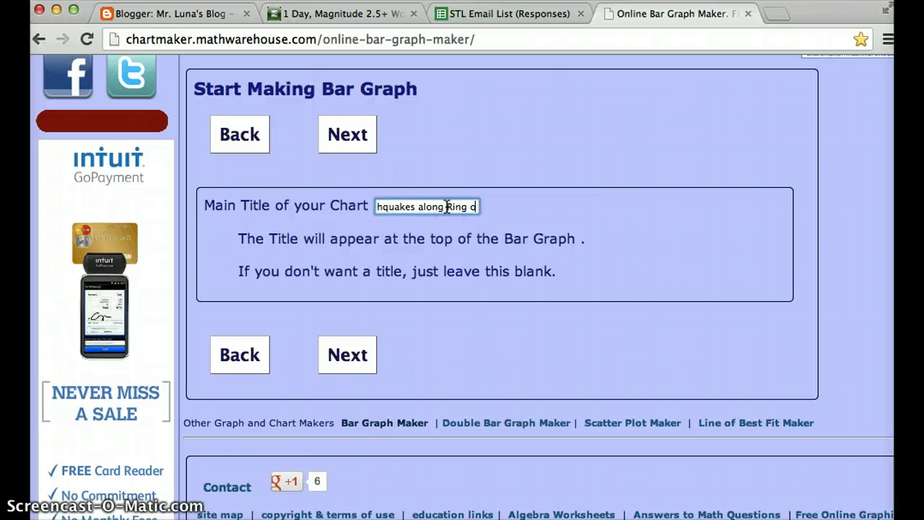
{"action": "type", "text": "along Ring of Fire"}
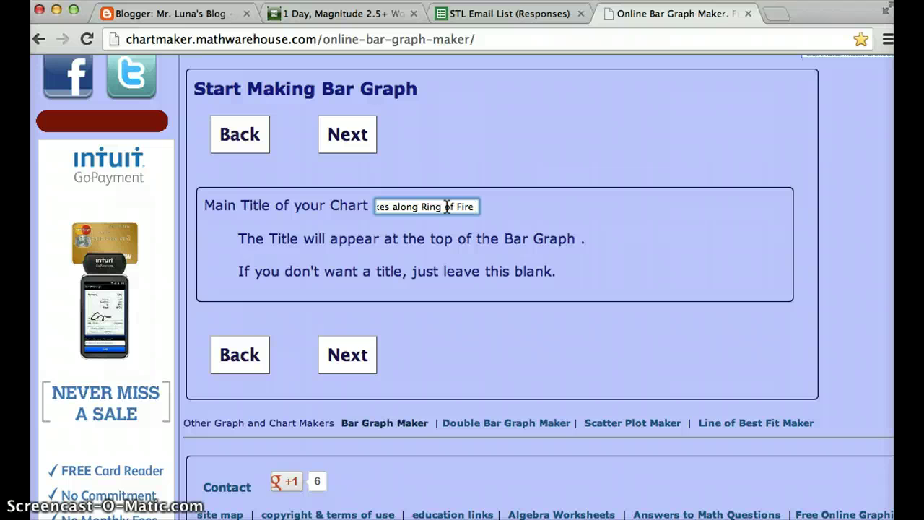
{"action": "type", "text": " October 10"}
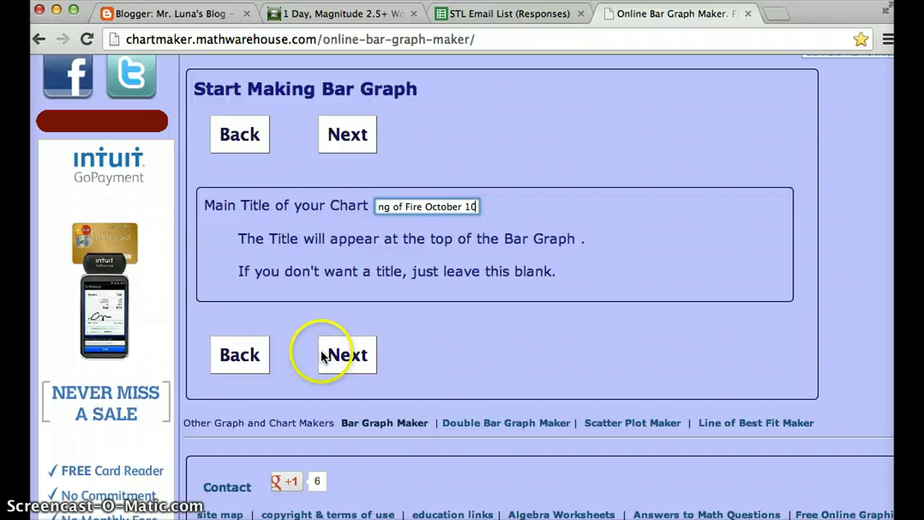
{"action": "left_click", "coordinate": [349, 356]}
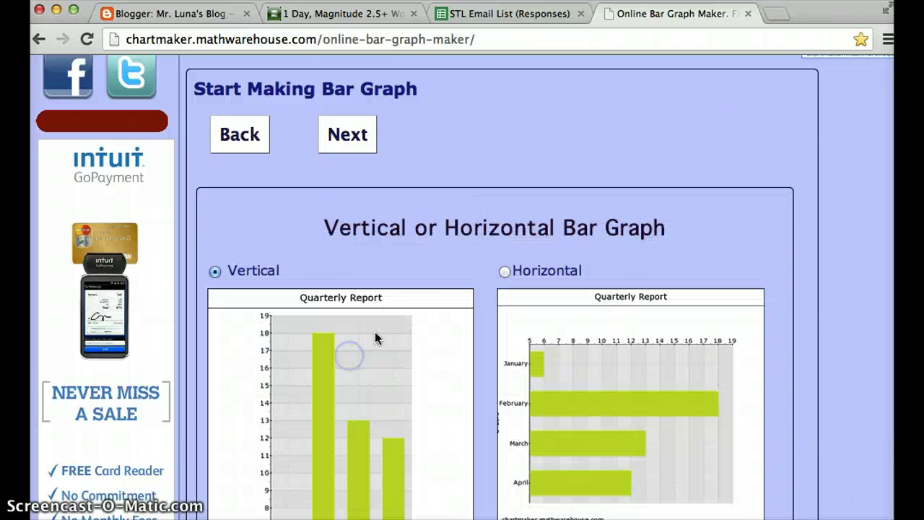
{"action": "scroll", "coordinate": [461, 311], "scroll_direction": "down", "scroll_amount": 4}
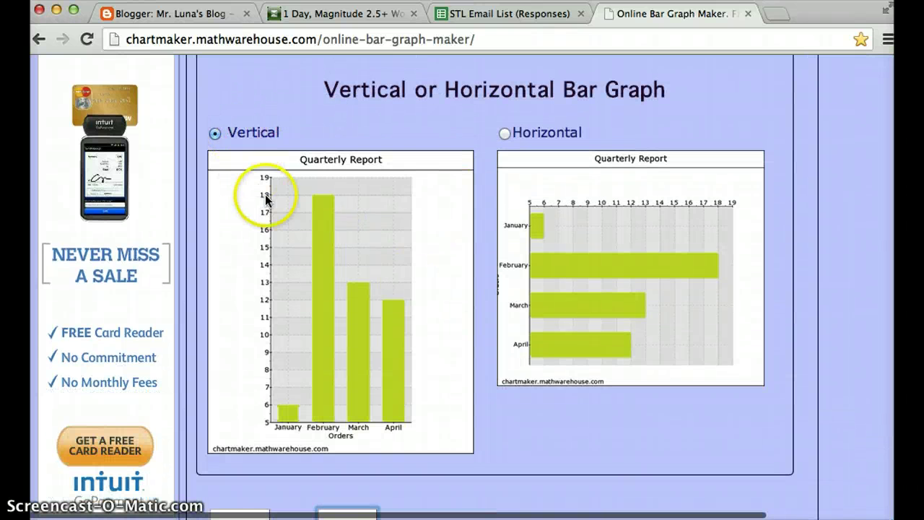
{"action": "scroll", "coordinate": [392, 313], "scroll_direction": "down", "scroll_amount": 3}
- Keep vertical bars and label the x-axis 'Magnitude (Strength)'
{"action": "left_click", "coordinate": [357, 433]}
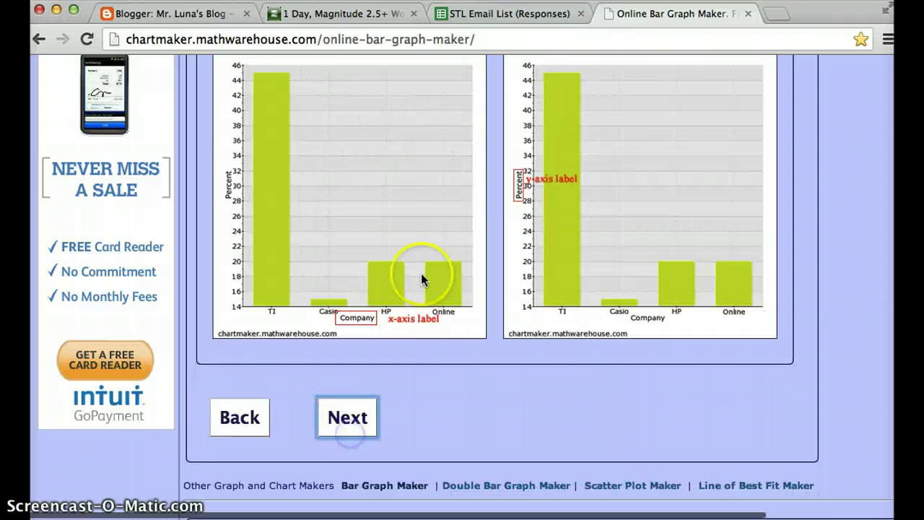
{"action": "scroll", "coordinate": [422, 280], "scroll_direction": "up", "scroll_amount": 5}
{"action": "scroll", "coordinate": [422, 280], "scroll_direction": "up", "scroll_amount": 2}
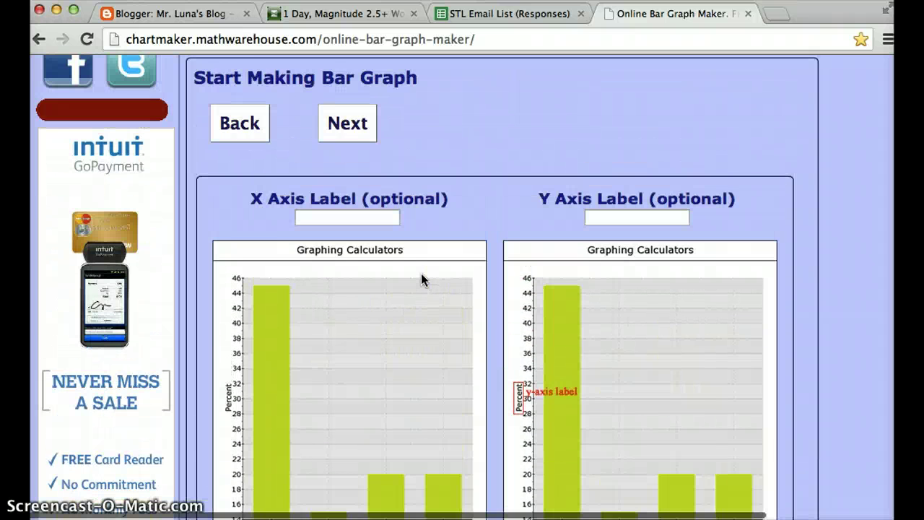
{"action": "scroll", "coordinate": [423, 280], "scroll_direction": "down", "scroll_amount": 3}
{"action": "left_click", "coordinate": [361, 346]}
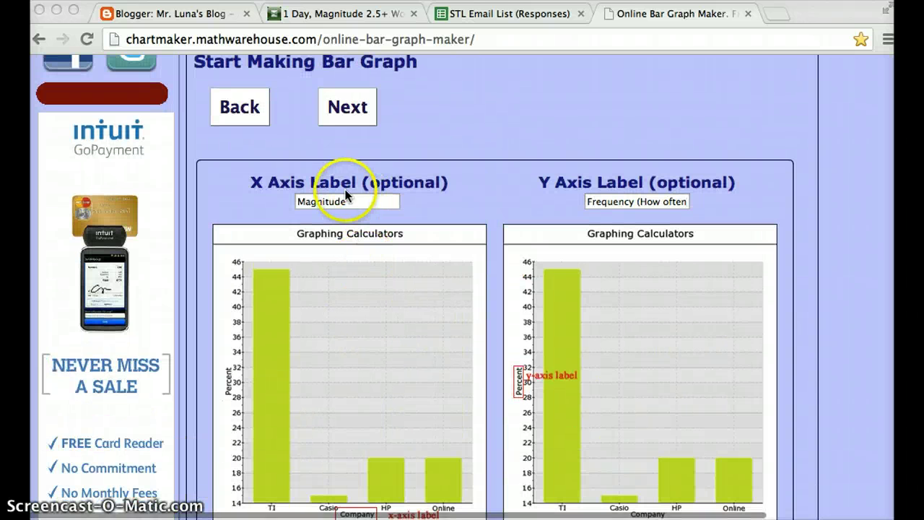
{"action": "left_click", "coordinate": [339, 203]}
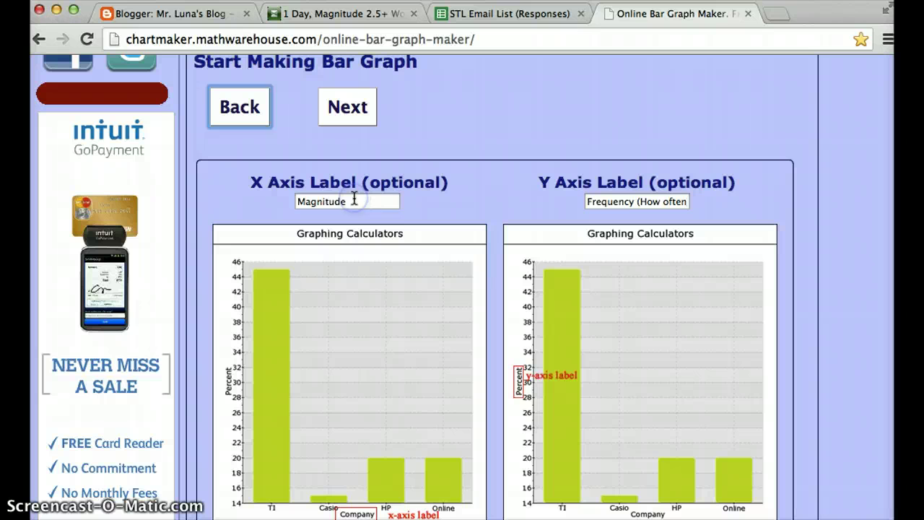
{"action": "left_click", "coordinate": [353, 200]}
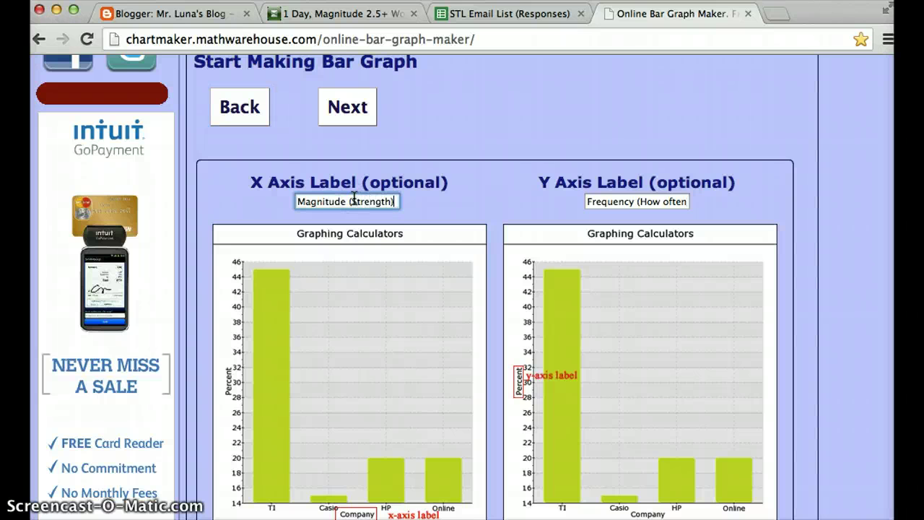
{"action": "scroll", "coordinate": [506, 249], "scroll_direction": "down", "scroll_amount": 3}
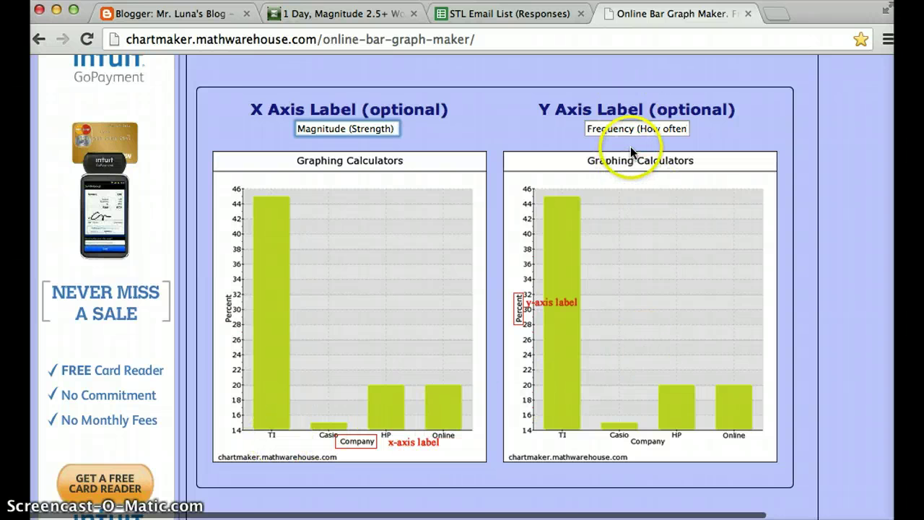
{"action": "scroll", "coordinate": [630, 147], "scroll_direction": "up", "scroll_amount": 2}
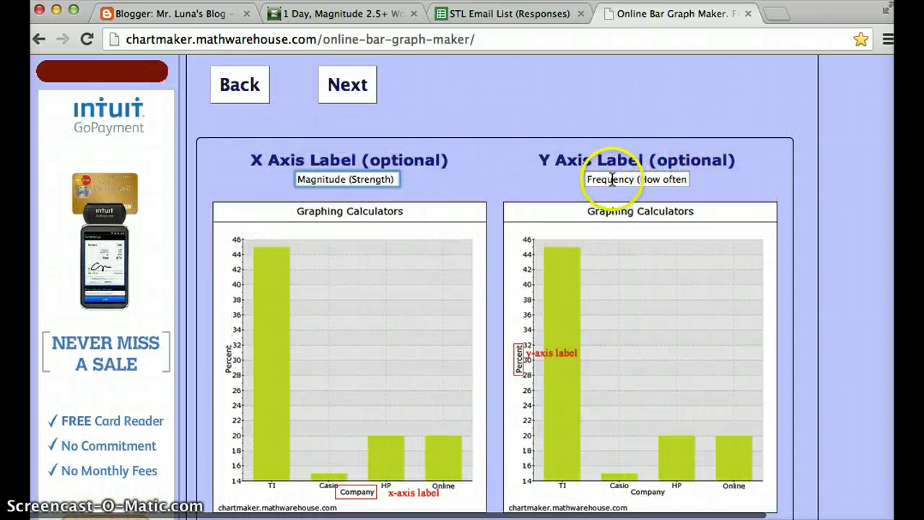
- Label the y-axis 'Frequency (How often)'
{"action": "left_click", "coordinate": [652, 179]}
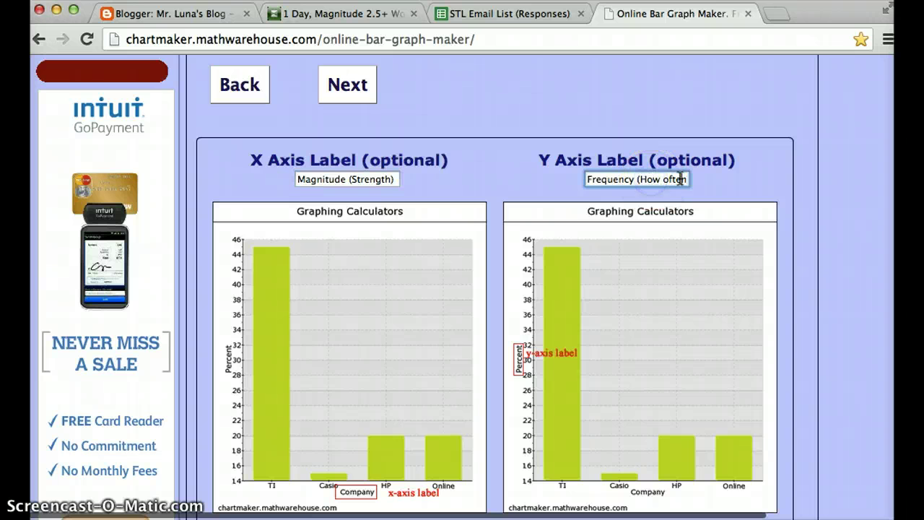
{"action": "left_click", "coordinate": [680, 179]}
{"action": "scroll", "coordinate": [678, 179], "scroll_direction": "right", "scroll_amount": 2}
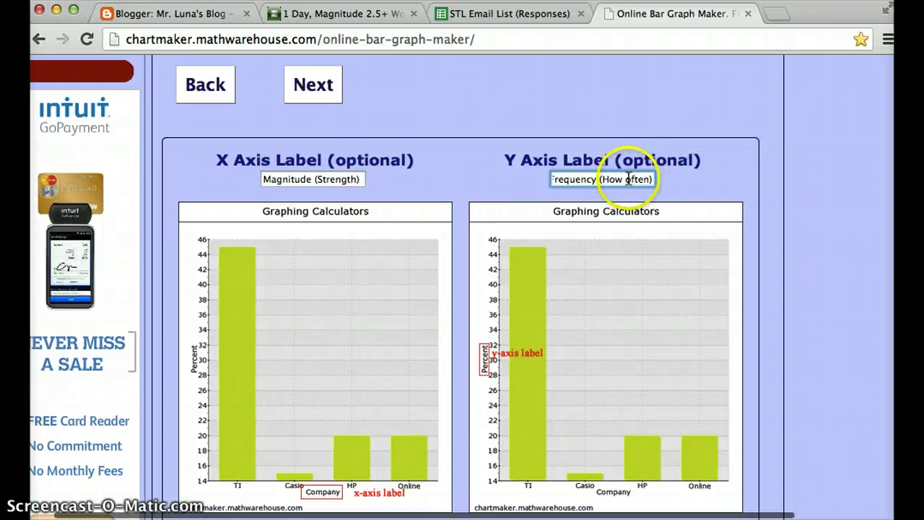
{"action": "scroll", "coordinate": [605, 336], "scroll_direction": "down", "scroll_amount": 2}
{"action": "left_click_drag", "start_coordinate": [629, 179], "coordinate": [495, 332]}
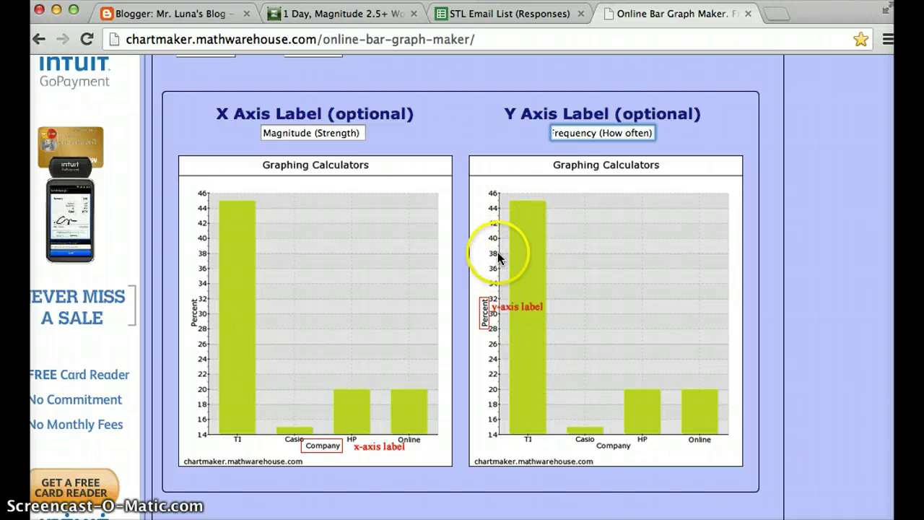
{"action": "scroll", "coordinate": [435, 266], "scroll_direction": "down", "scroll_amount": 3}
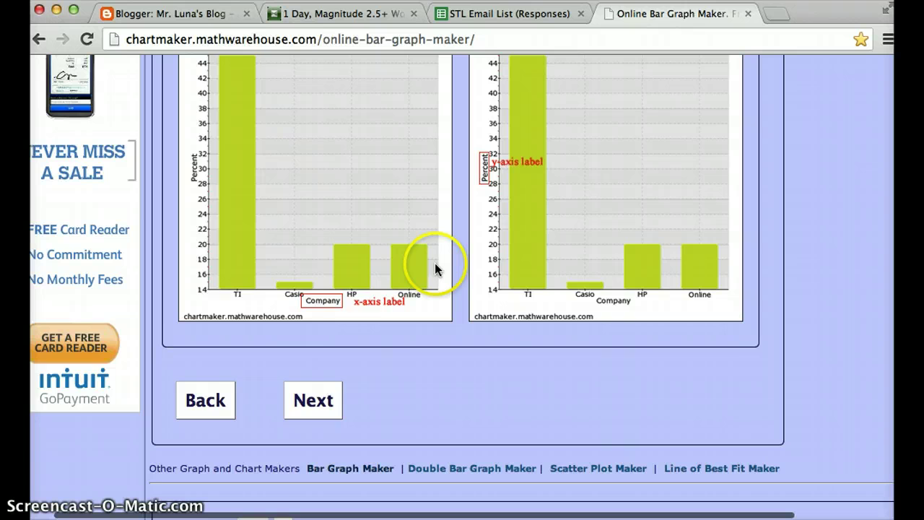
{"action": "left_click", "coordinate": [307, 394]}
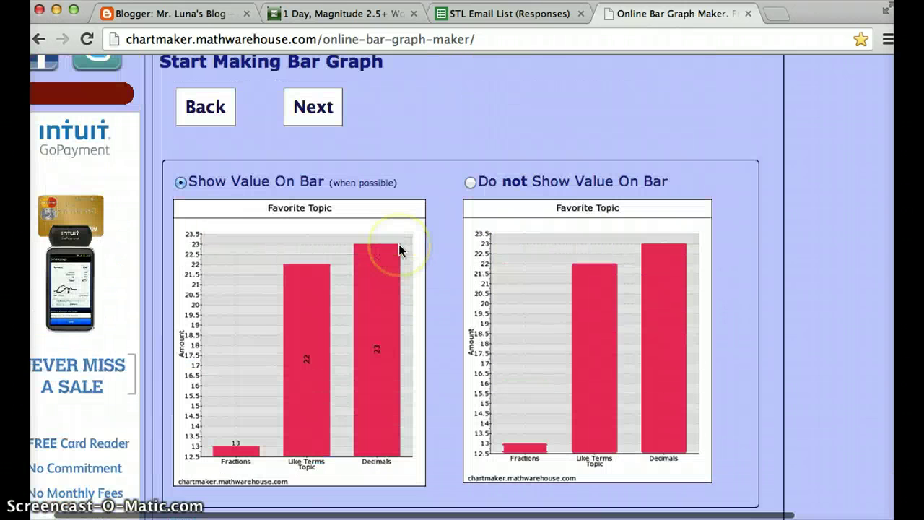
- Keep values on bars, default colours and 550 by 550 size, then make the bar graph
{"action": "left_click", "coordinate": [318, 125]}
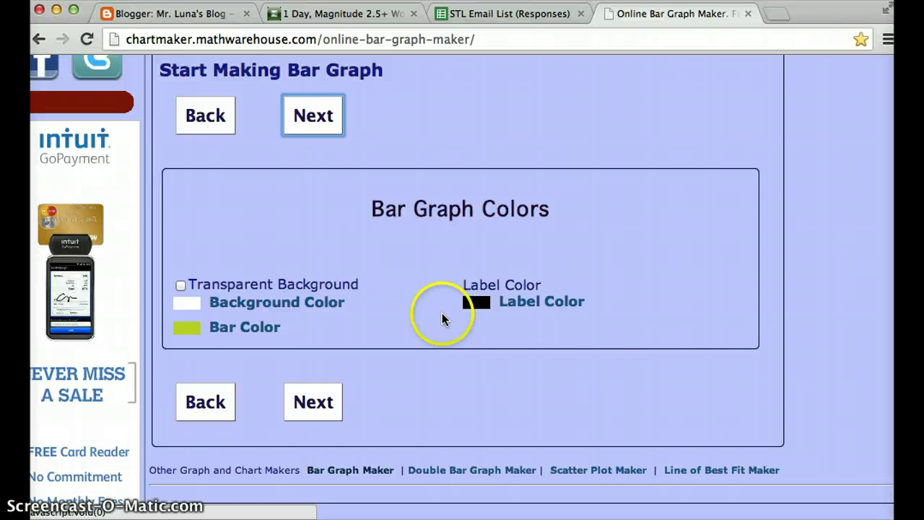
{"action": "left_click", "coordinate": [313, 400]}
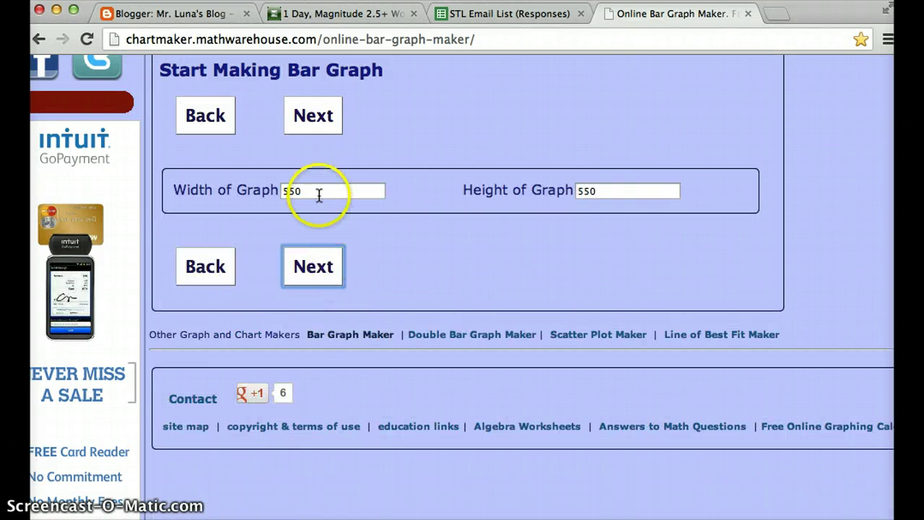
{"action": "left_click", "coordinate": [328, 268]}
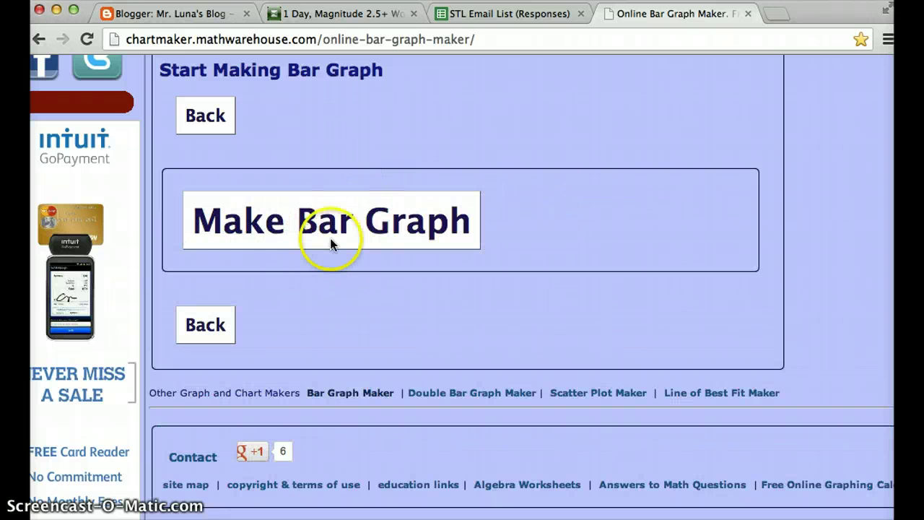
{"action": "left_click", "coordinate": [330, 238]}
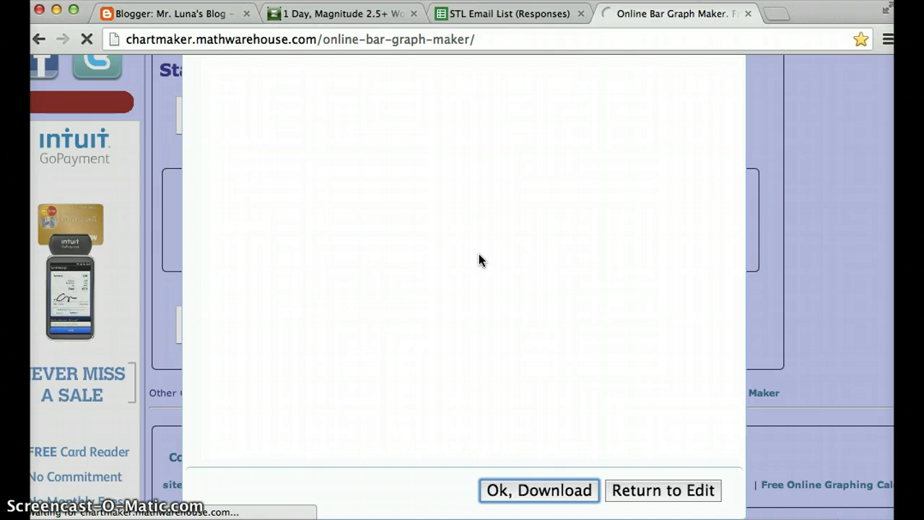
- Screenshot the finished magnitude 2–6 earthquake bar graph, then hide the browser to reveal the desktop
{"action": "scroll", "coordinate": [479, 260], "scroll_direction": "down", "scroll_amount": 2}
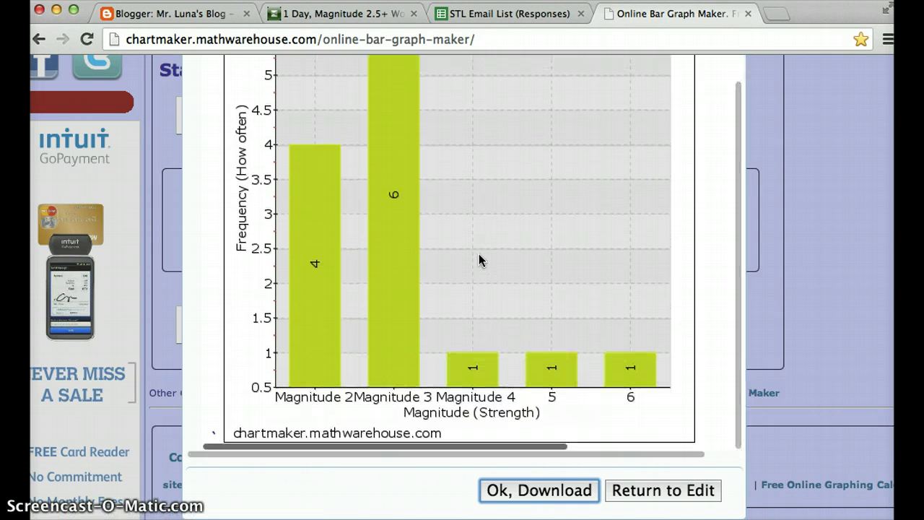
{"action": "scroll", "coordinate": [479, 253], "scroll_direction": "up", "scroll_amount": 1}
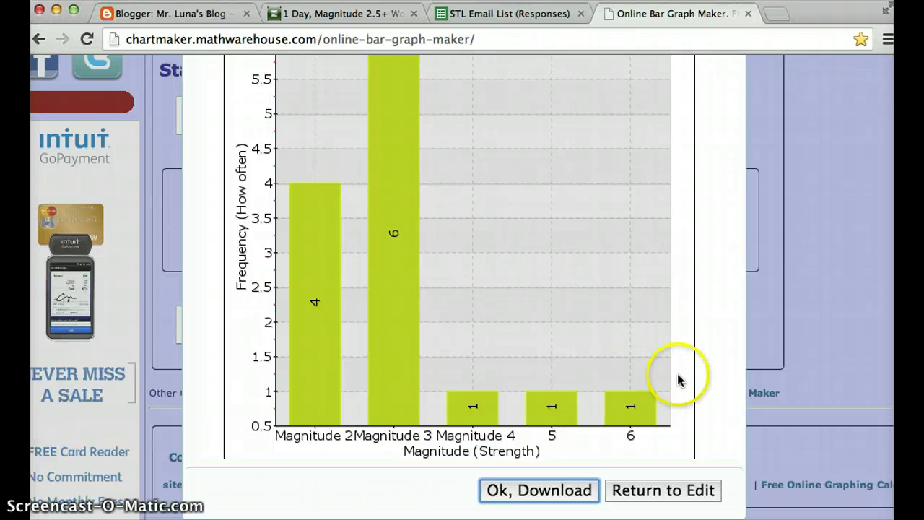
{"action": "left_click_drag", "start_coordinate": [610, 433], "coordinate": [222, 54]}
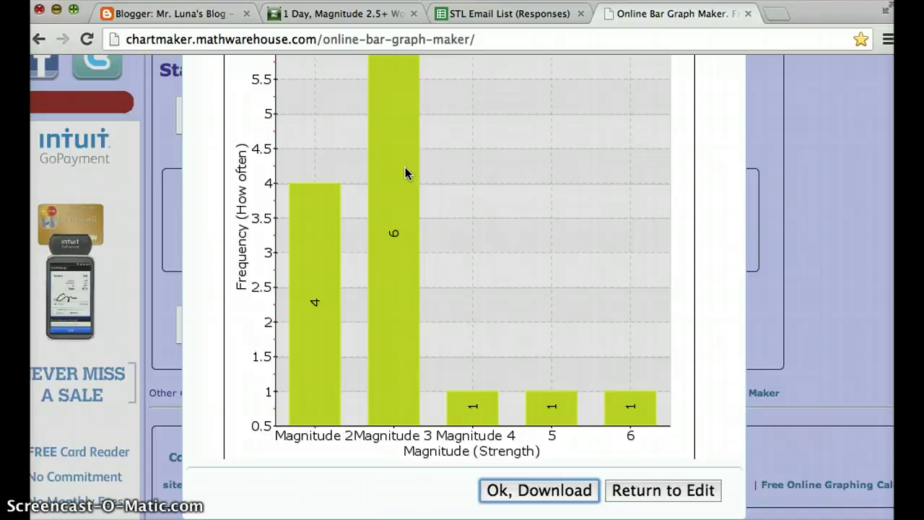
{"action": "key", "text": "F11"}
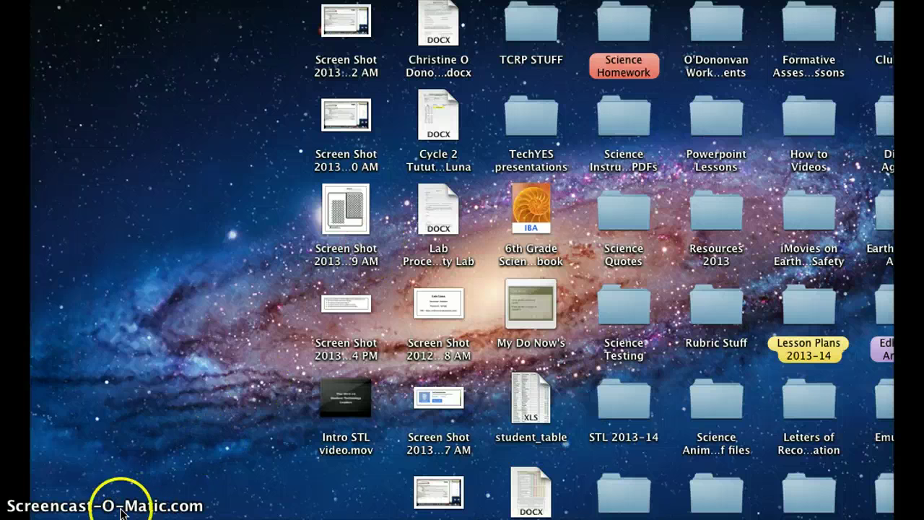
- Select the new bar-graph screenshot on the desktop, then return to Chrome with a fresh tab
{"action": "left_click", "coordinate": [353, 398]}
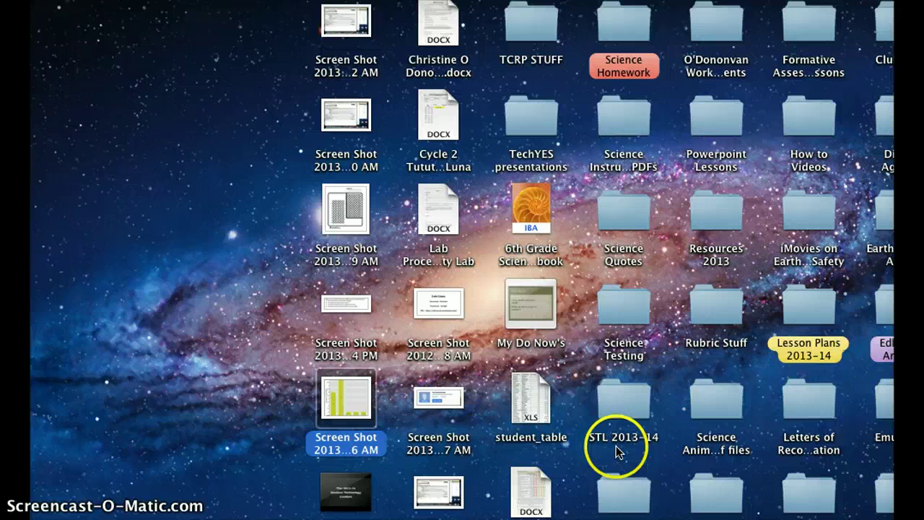
{"action": "key", "text": "super+Tab"}
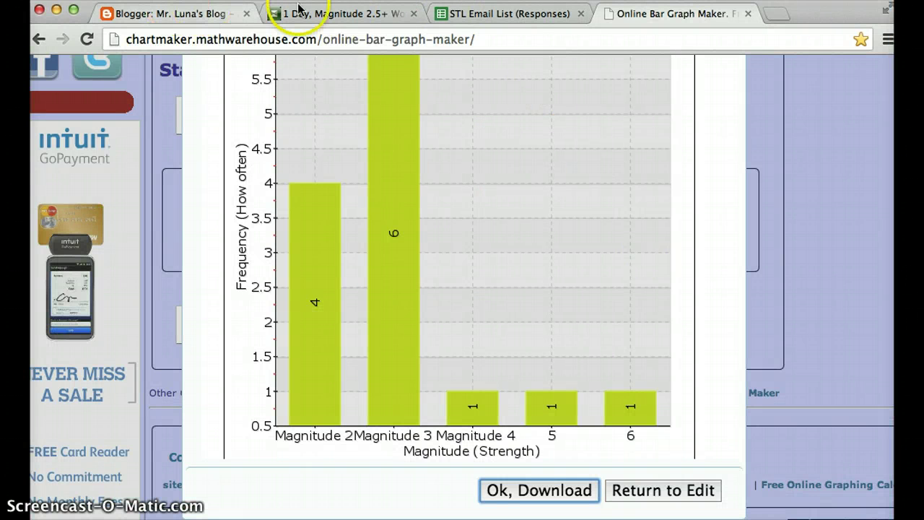
{"action": "left_click", "coordinate": [771, 21]}
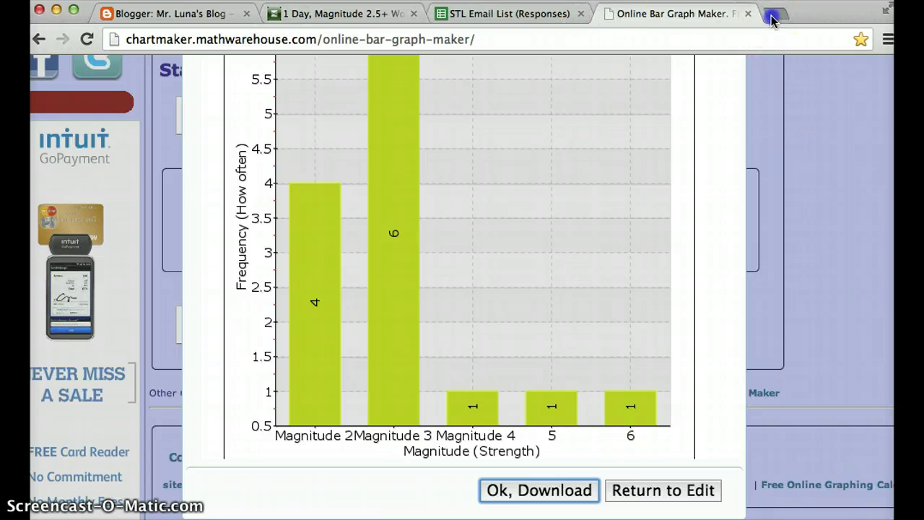
- Go to drive.google.com and open the 'Do Now Prompts for September' presentation
{"action": "type", "text": "d"}
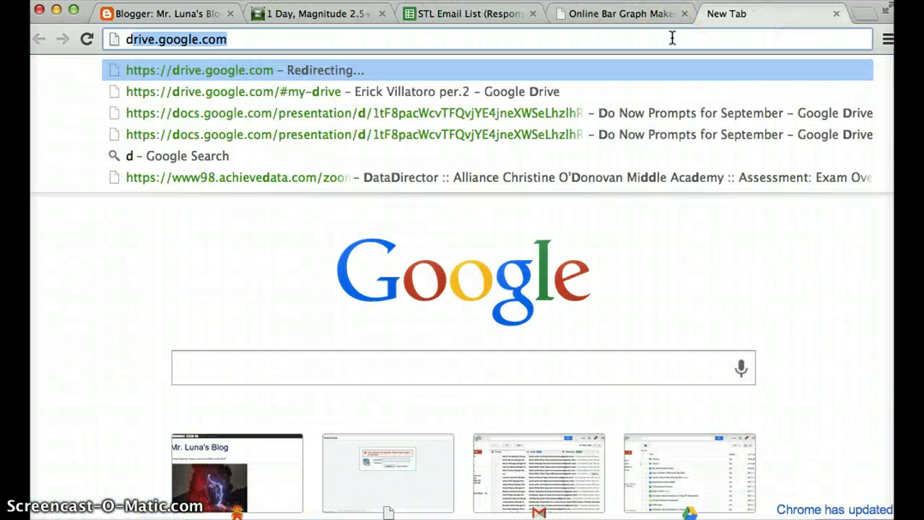
{"action": "key", "text": "Return"}
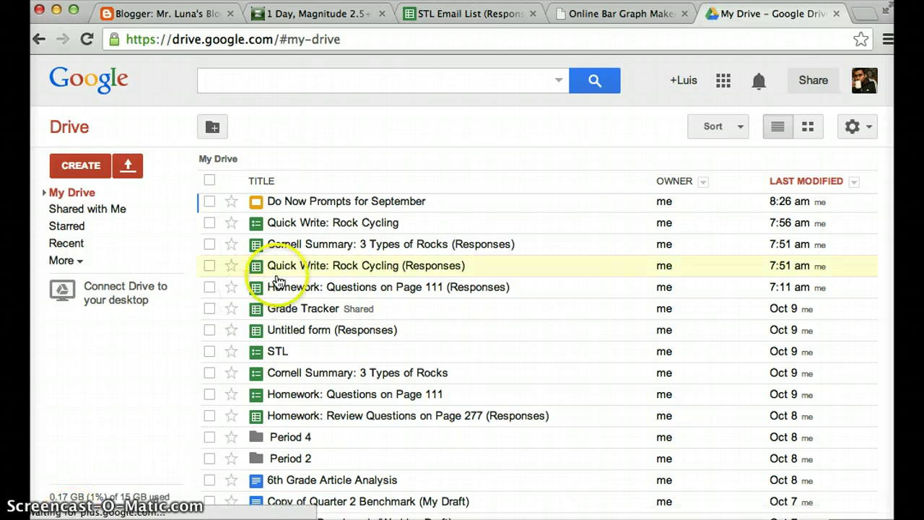
{"action": "left_click", "coordinate": [321, 202]}
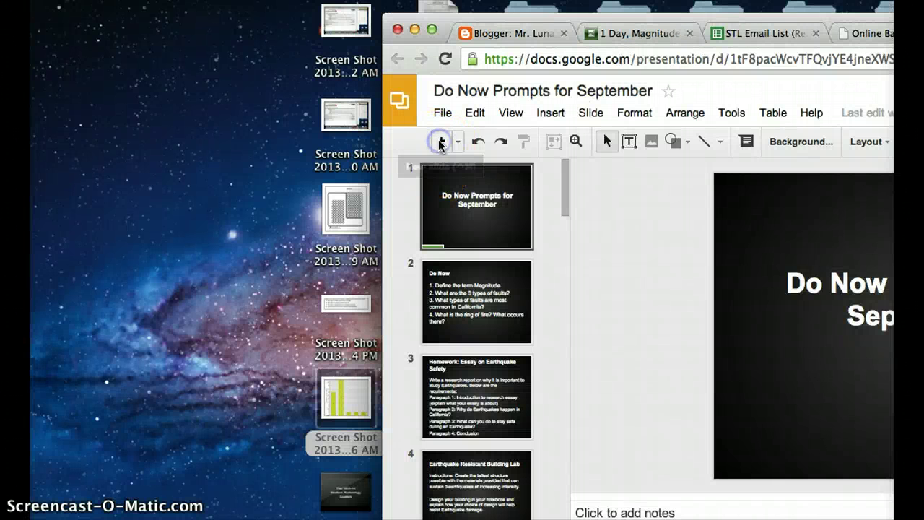
- Insert new slide 2 with the bar-graph screenshot shifted right, then return to Blogger
{"action": "key", "text": "ctrl+m"}
{"action": "left_click_drag", "start_coordinate": [350, 378], "coordinate": [425, 336]}
{"action": "left_click_drag", "start_coordinate": [575, 303], "coordinate": [814, 332]}
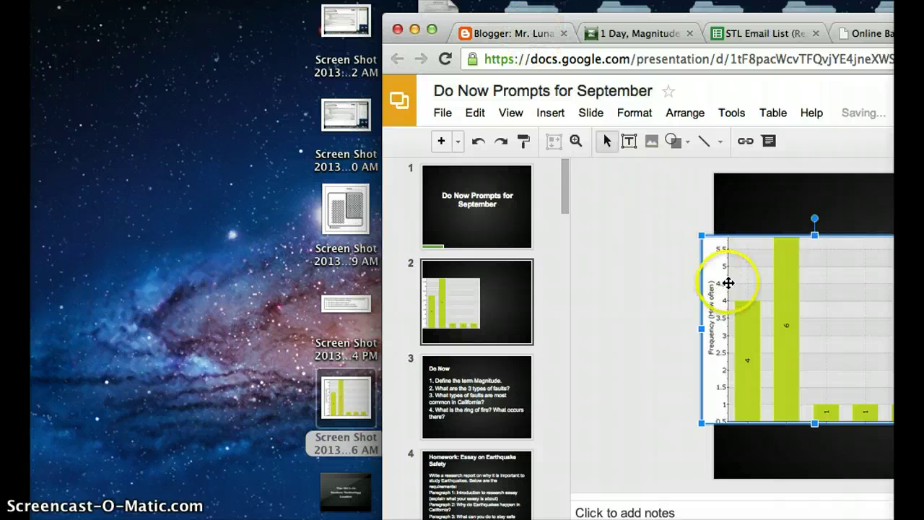
{"action": "left_click_drag", "start_coordinate": [726, 282], "coordinate": [815, 287]}
{"action": "left_click", "coordinate": [511, 33]}
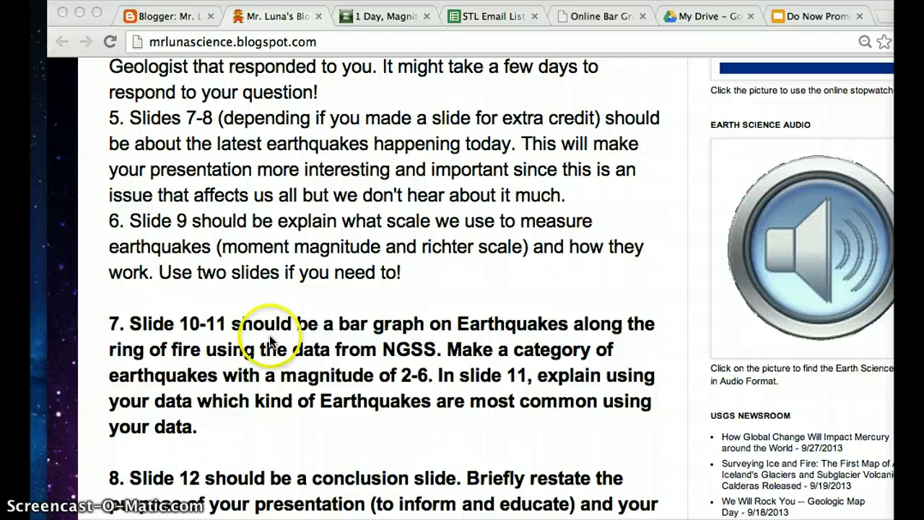
- Highlight item 7's requirement that slide 11 explain which earthquakes are most common
{"action": "left_click", "coordinate": [330, 351]}
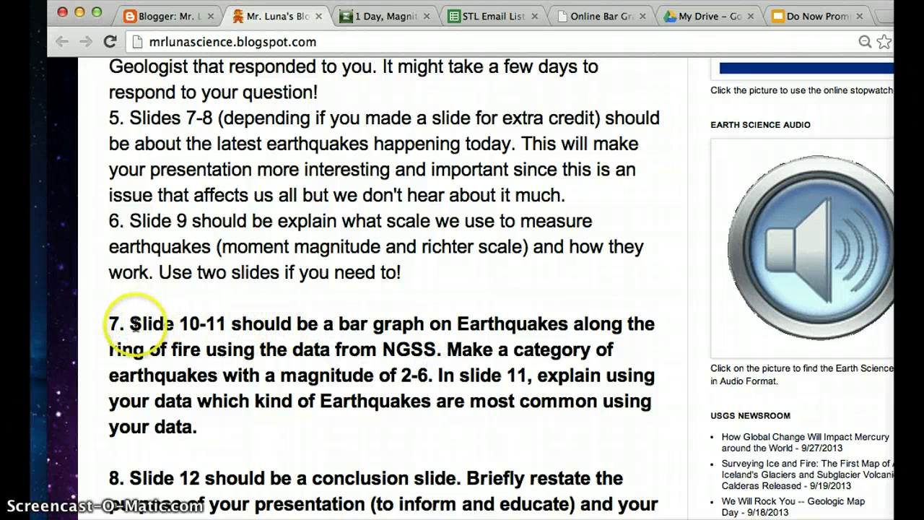
{"action": "left_click_drag", "start_coordinate": [125, 324], "coordinate": [515, 375]}
{"action": "left_click", "coordinate": [515, 375]}
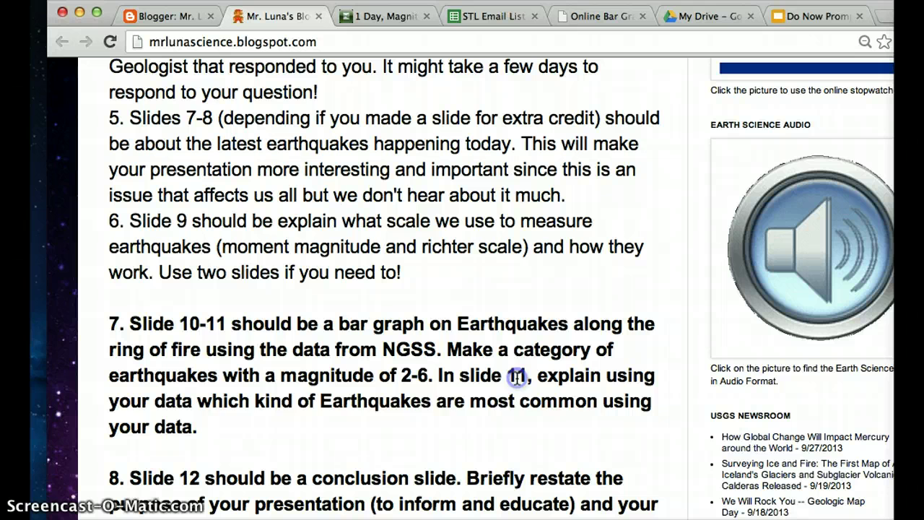
{"action": "left_click_drag", "start_coordinate": [436, 374], "coordinate": [462, 415]}
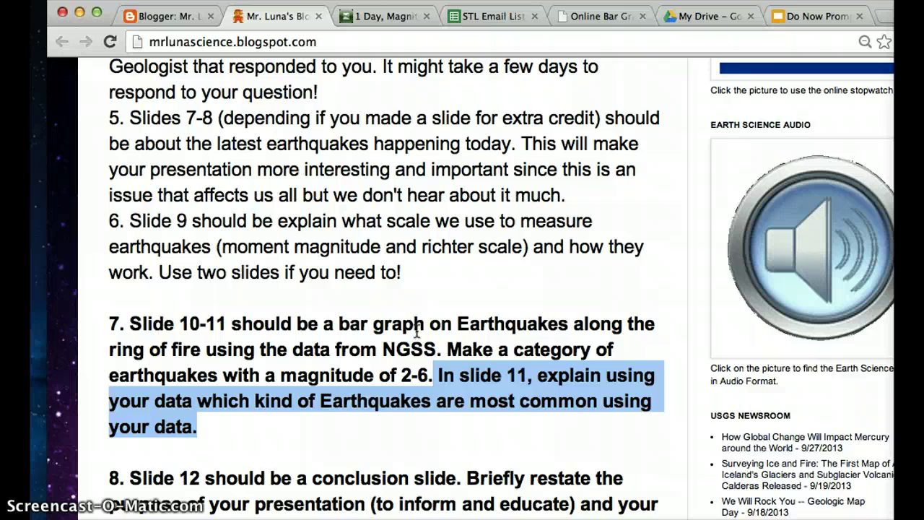
{"action": "scroll", "coordinate": [417, 330], "scroll_direction": "down", "scroll_amount": 3}
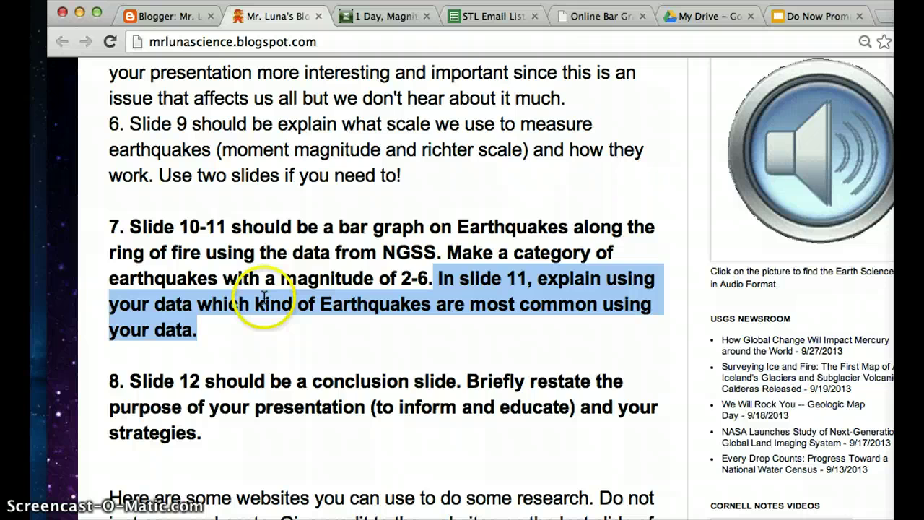
{"action": "scroll", "coordinate": [264, 303], "scroll_direction": "up", "scroll_amount": 1}
{"action": "scroll", "coordinate": [265, 297], "scroll_direction": "down", "scroll_amount": 2}
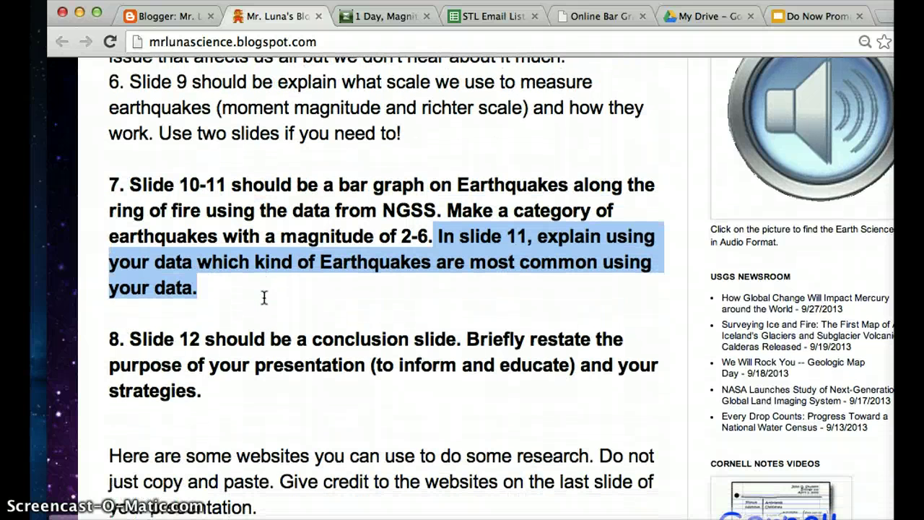